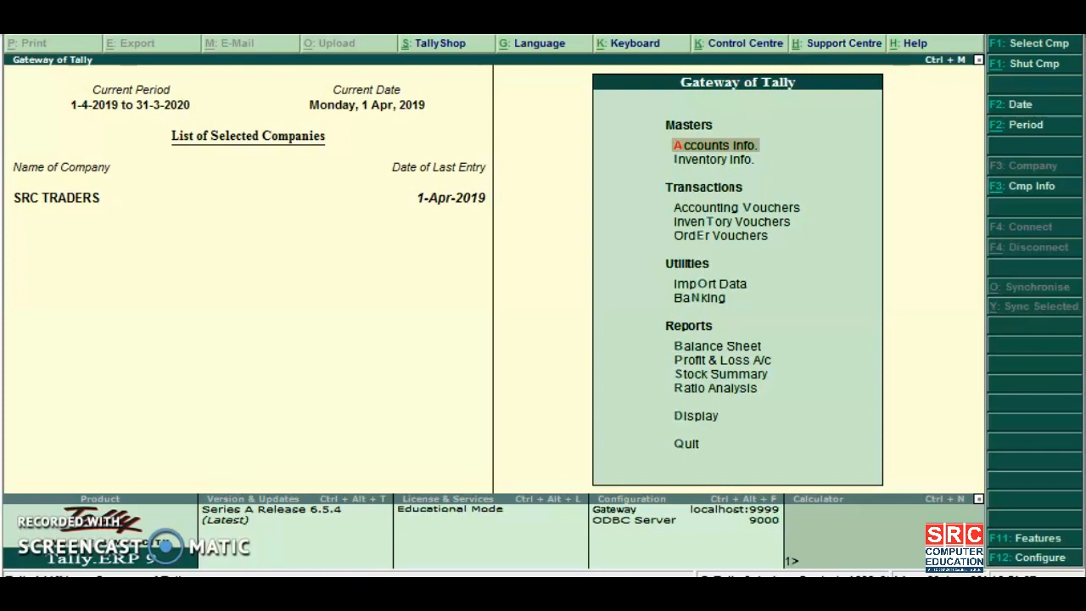
pyautogui.press('d')
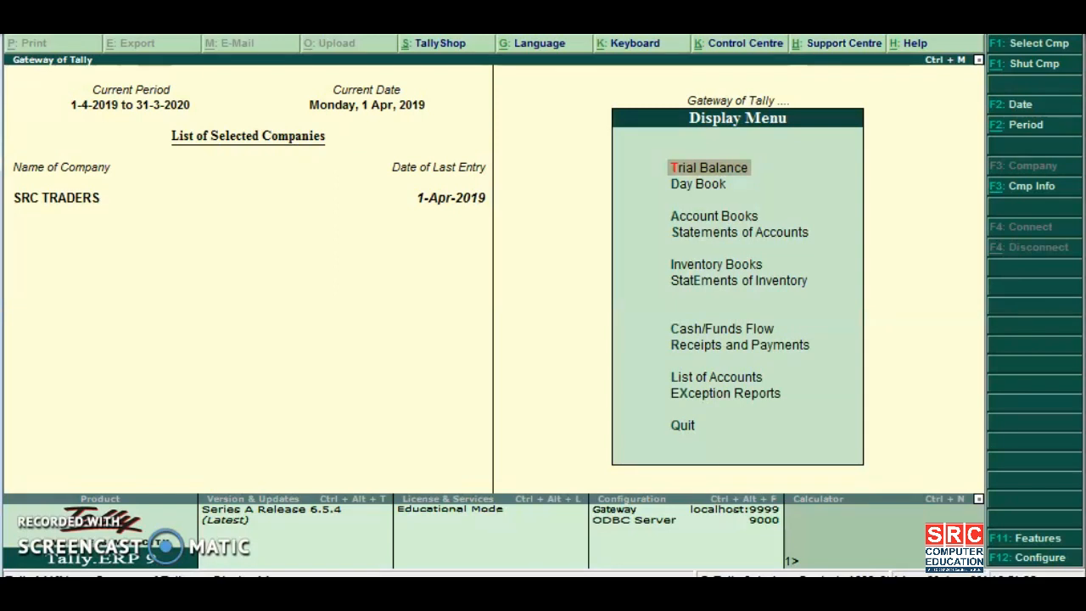
pyautogui.press('Escape')
pyautogui.press('Escape')
pyautogui.press('Escape')
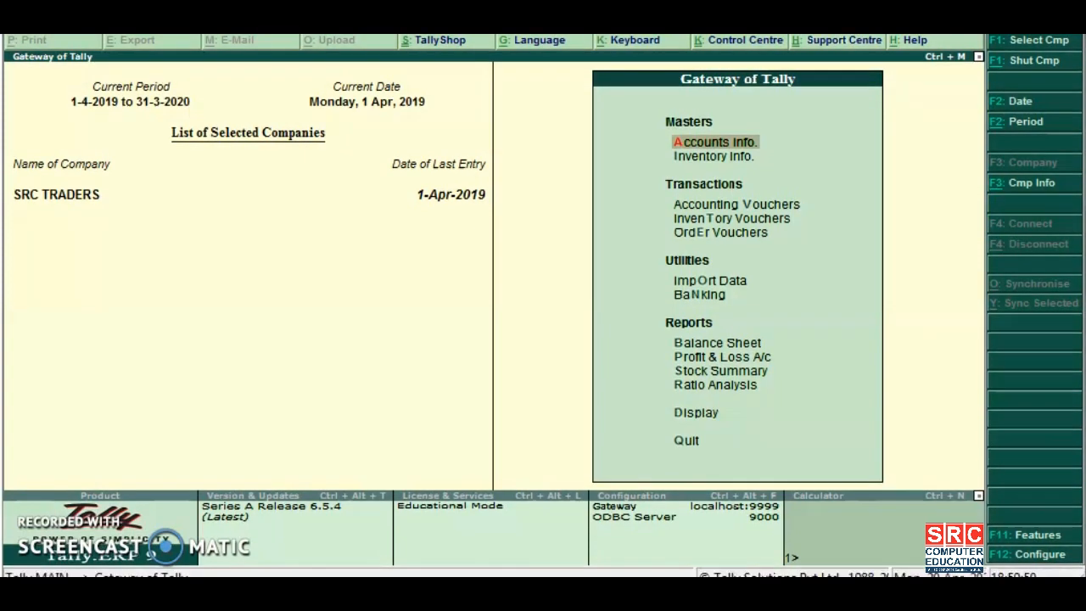
pyautogui.press('b')
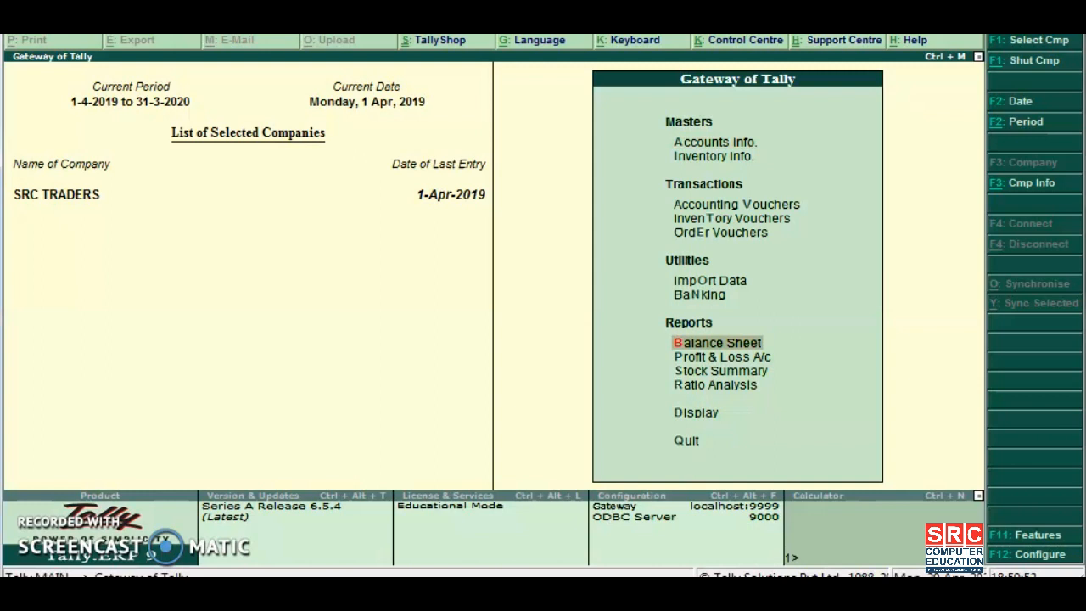
pyautogui.press('Down')
pyautogui.press('Down')
pyautogui.press('Down')
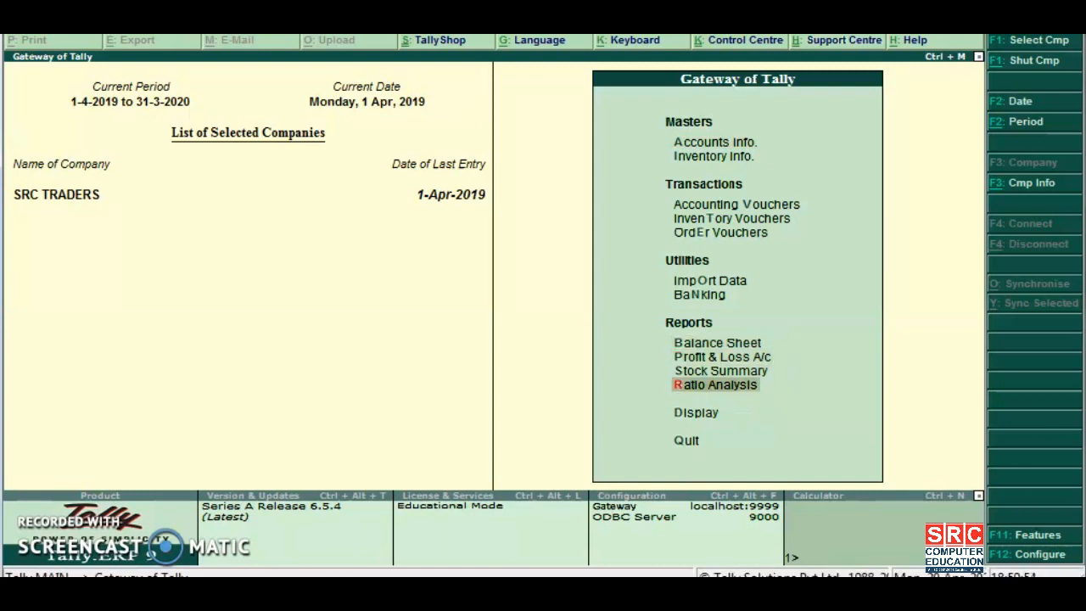
pyautogui.press('Down')
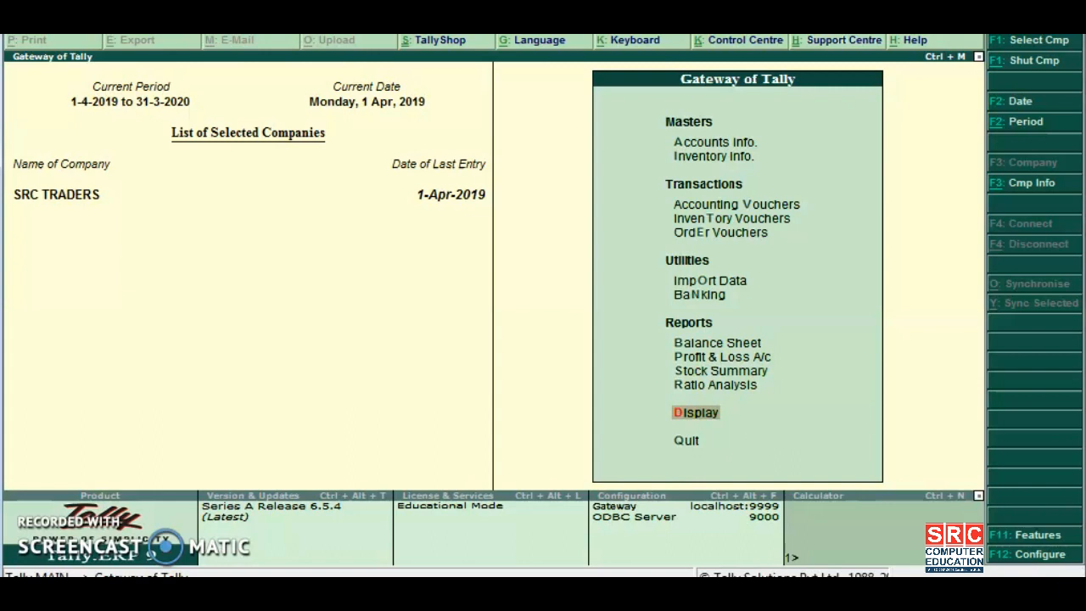
pyautogui.press('Up')
pyautogui.press('Up')
pyautogui.press('Up')
pyautogui.press('Up')
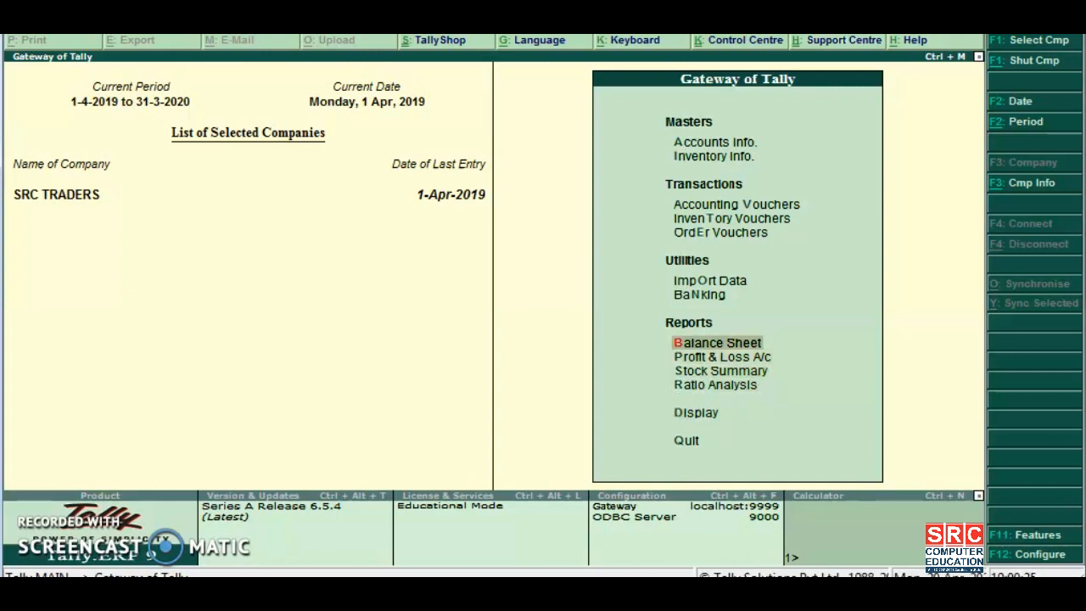
# Open the SRC TRADERS Balance Sheet as at 1-Apr-2019 and call up its Export Report settings
pyautogui.press('Return')
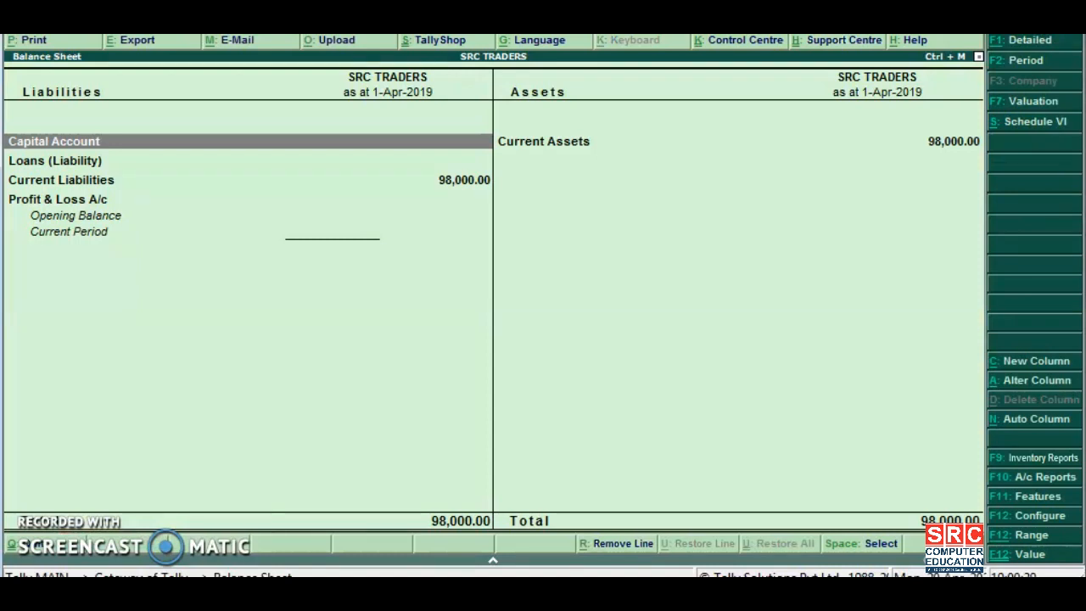
pyautogui.hotkey('alt', 'e')
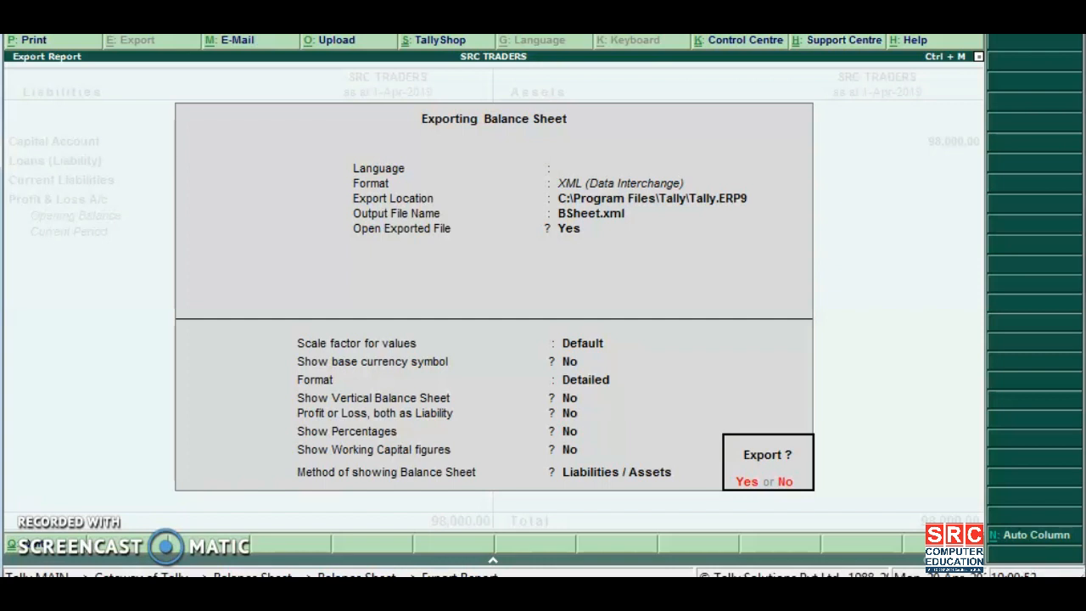
# Edit the export settings, keeping Language as Default (All Languages), and move to the Format list
pyautogui.press('n')
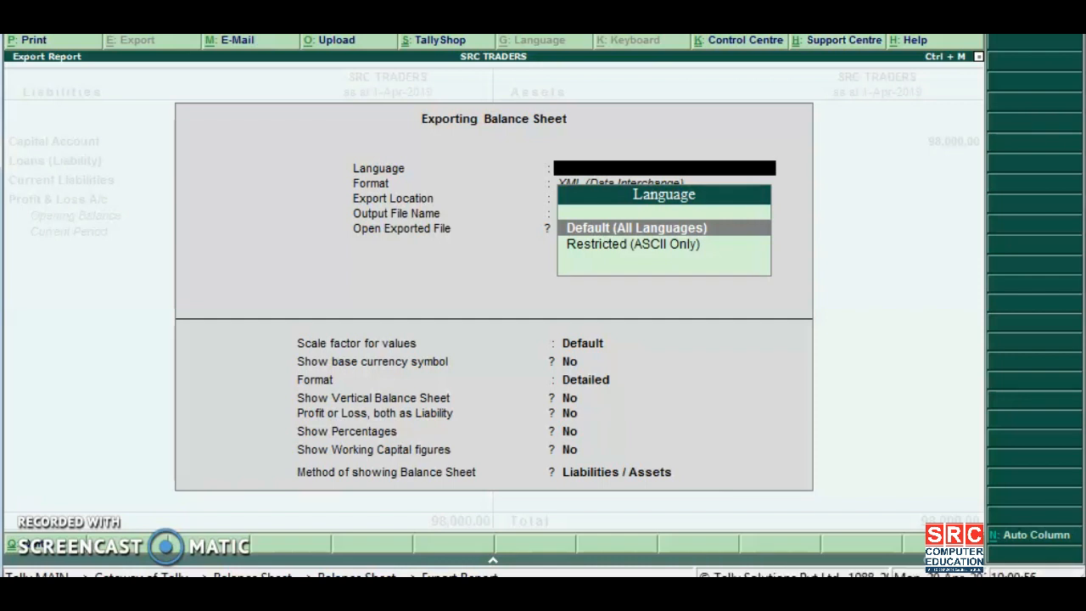
pyautogui.press('Down')
pyautogui.press('Up')
pyautogui.press('Return')
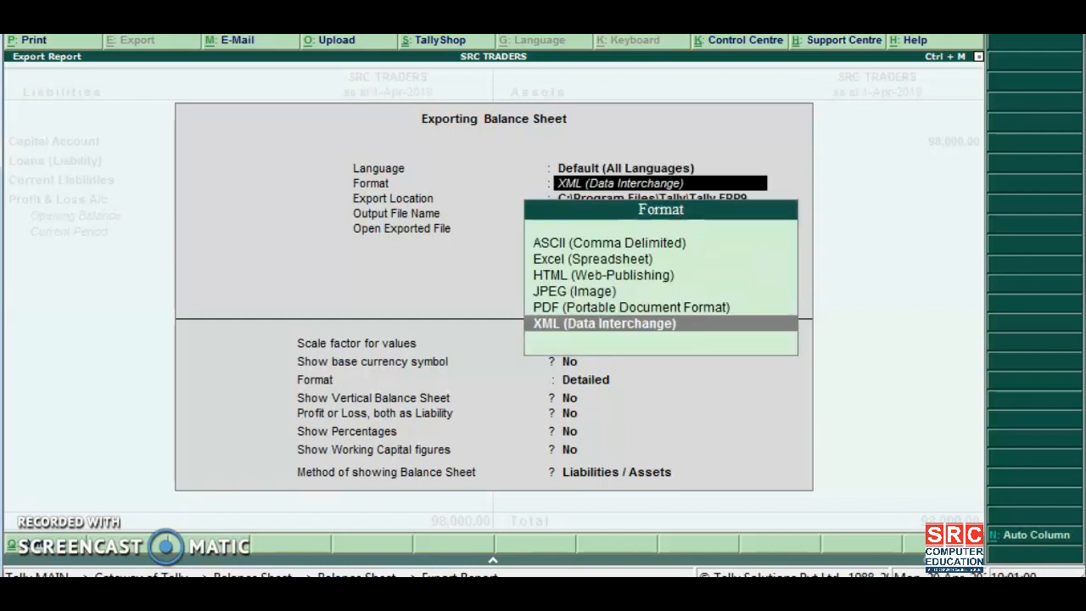
pyautogui.press('Up')
pyautogui.press('Up')
pyautogui.press('Up')
pyautogui.press('Up')
pyautogui.press('Up')
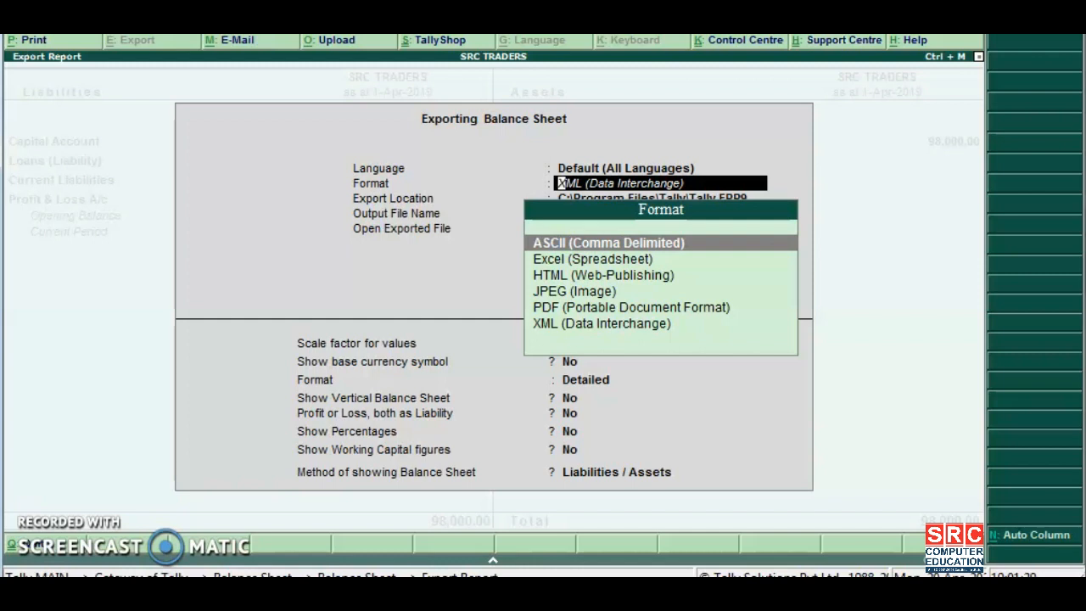
# Review the Excel, HTML, JPEG, PDF and XML export formats, then select Excel (Spreadsheet)
pyautogui.press('Down')
pyautogui.press('Down')
pyautogui.press('Down')
pyautogui.press('Down')
pyautogui.press('Down')
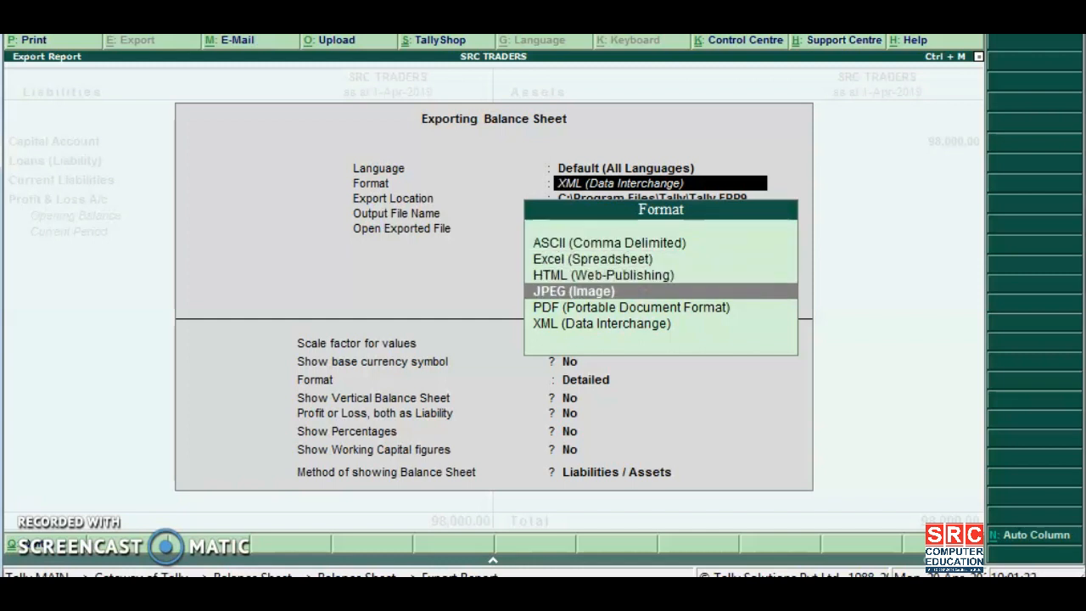
pyautogui.press('Up')
pyautogui.press('Up')
pyautogui.press('Up')
pyautogui.press('Up')
pyautogui.press('Up')
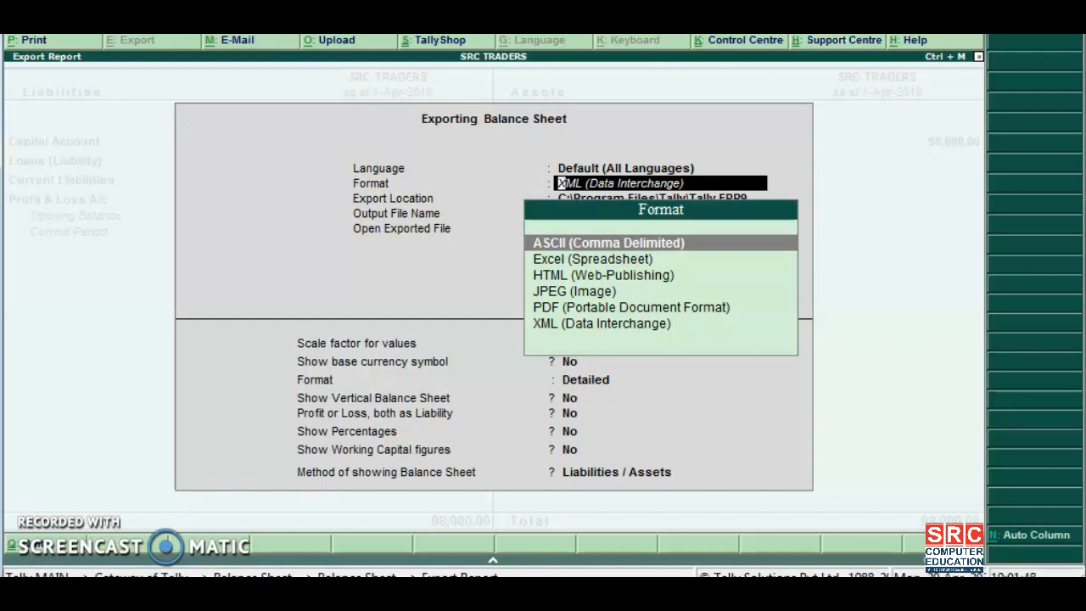
pyautogui.press('Down')
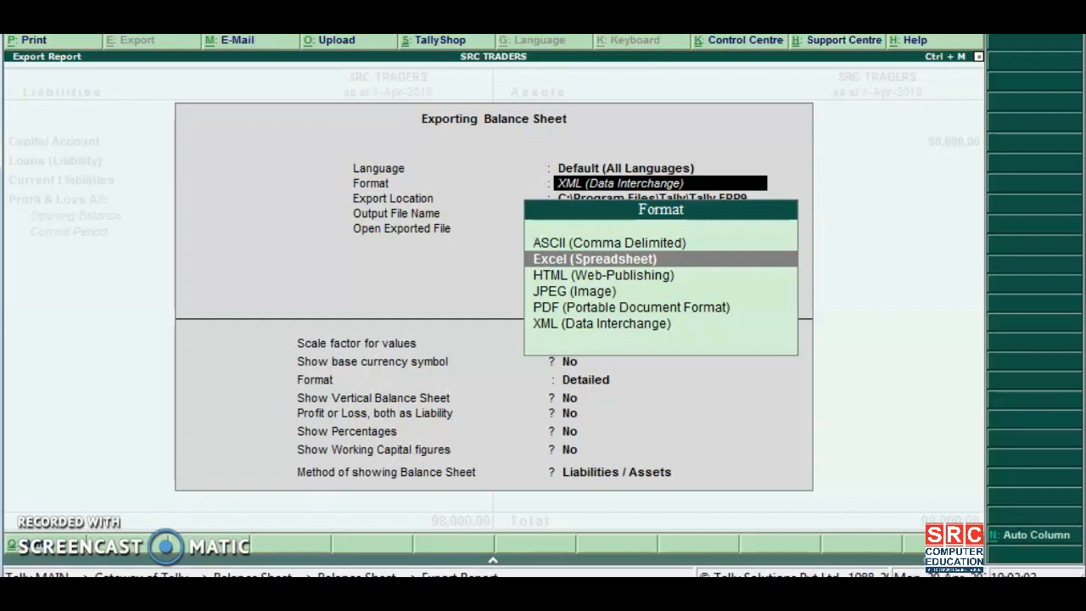
pyautogui.press('Down')
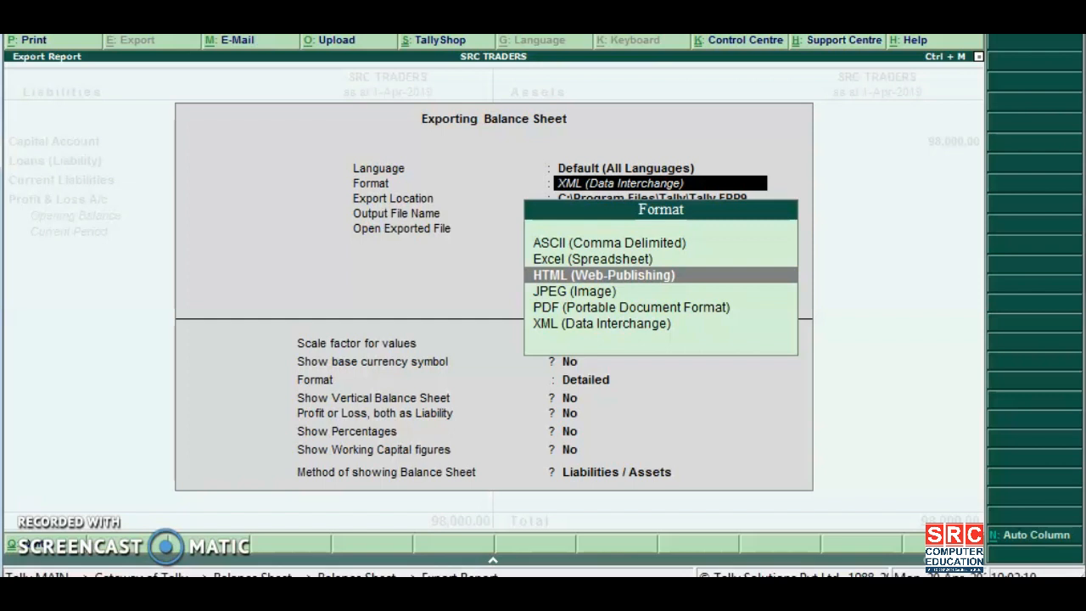
pyautogui.press('Down')
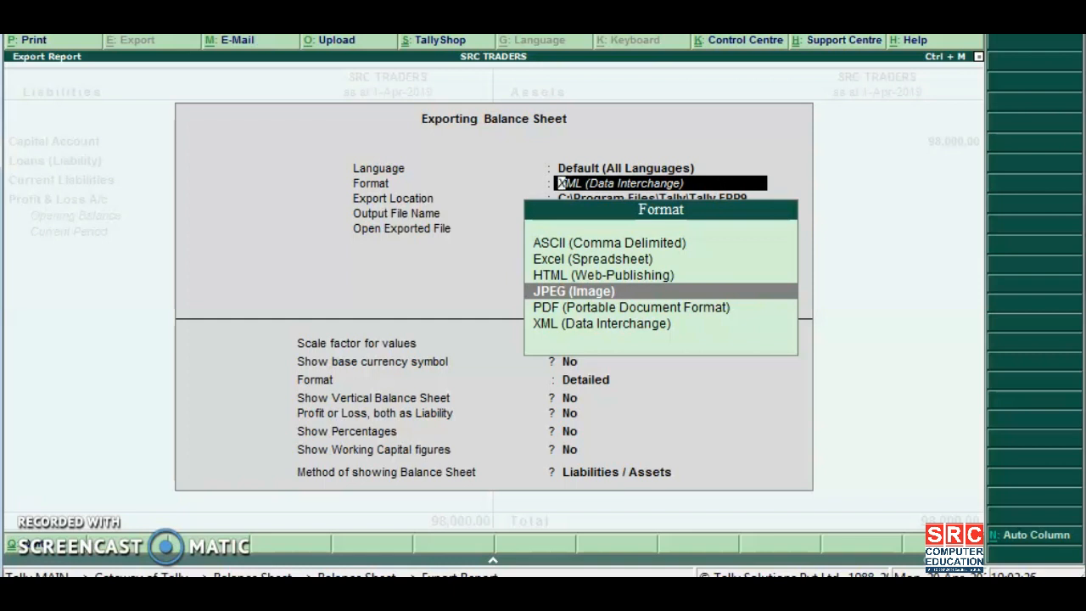
pyautogui.press('Down')
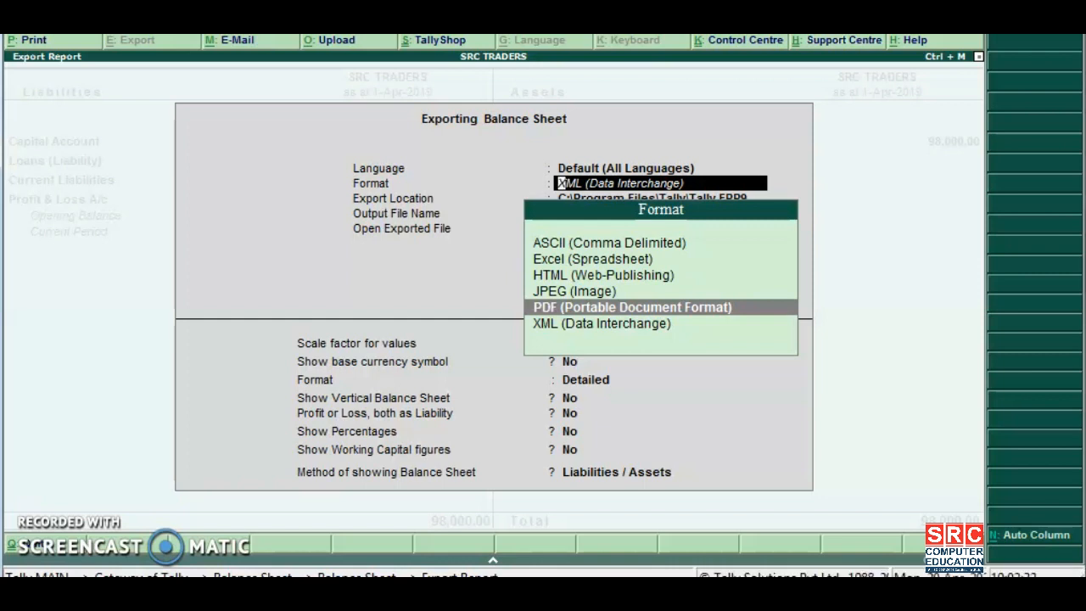
pyautogui.press('Down')
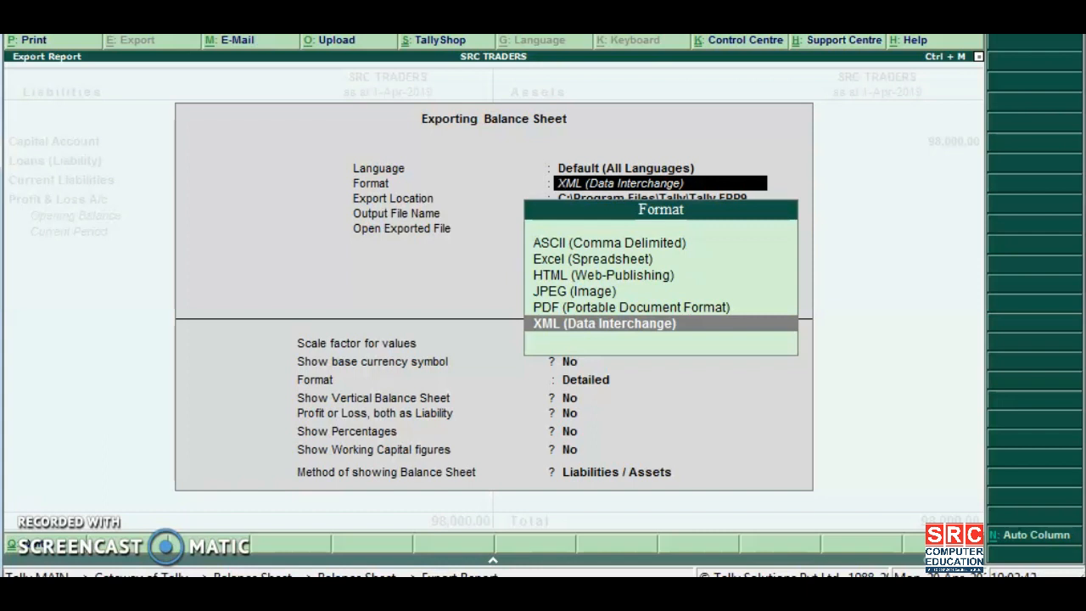
pyautogui.press('Up')
pyautogui.press('Up')
pyautogui.press('Up')
pyautogui.press('Up')
pyautogui.press('Up')
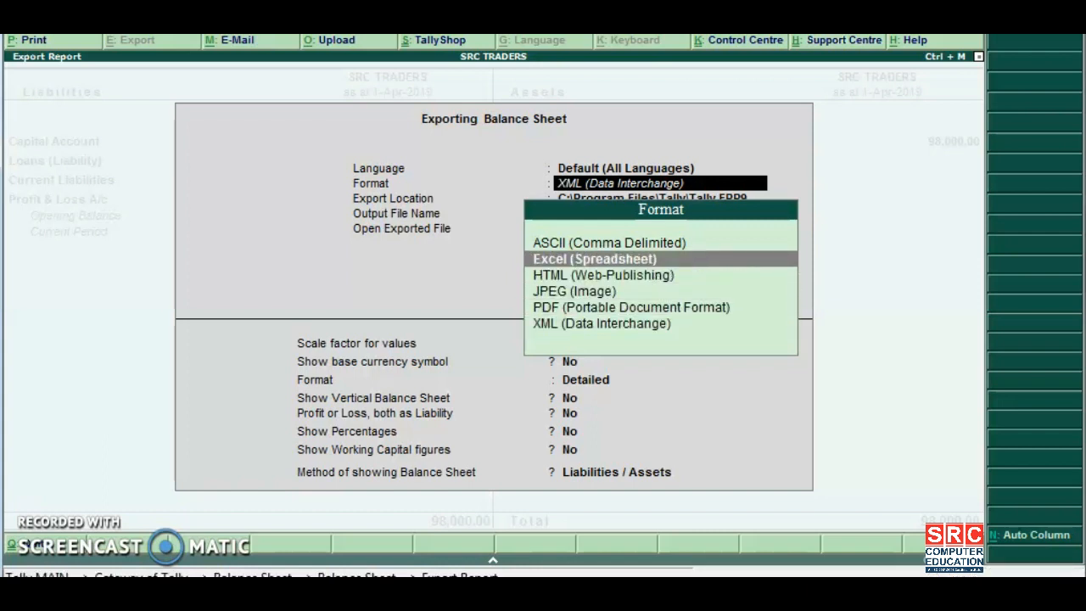
pyautogui.press('Down')
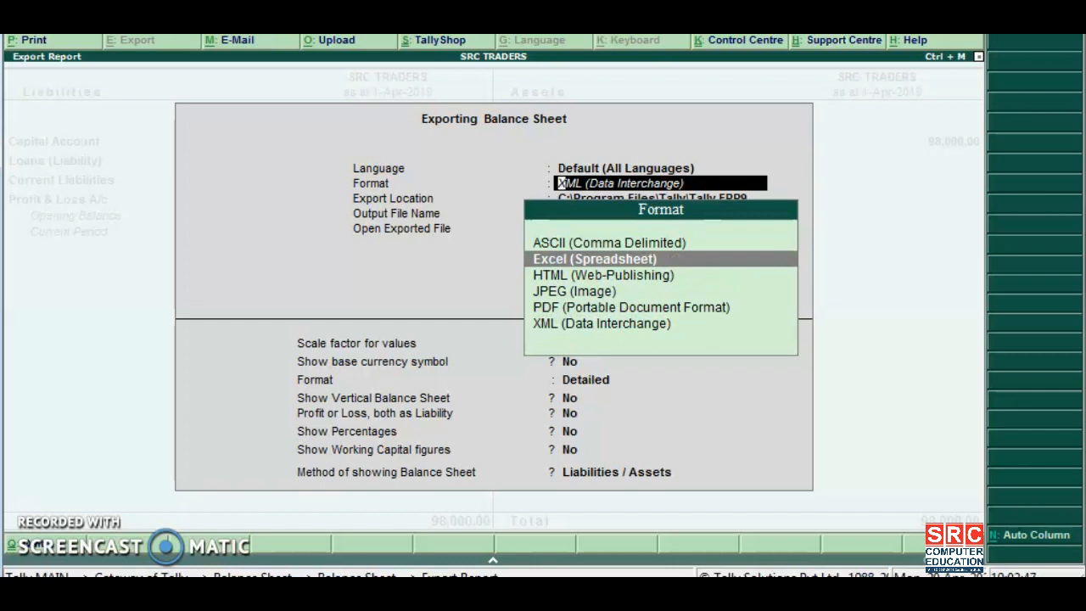
pyautogui.press('Return')
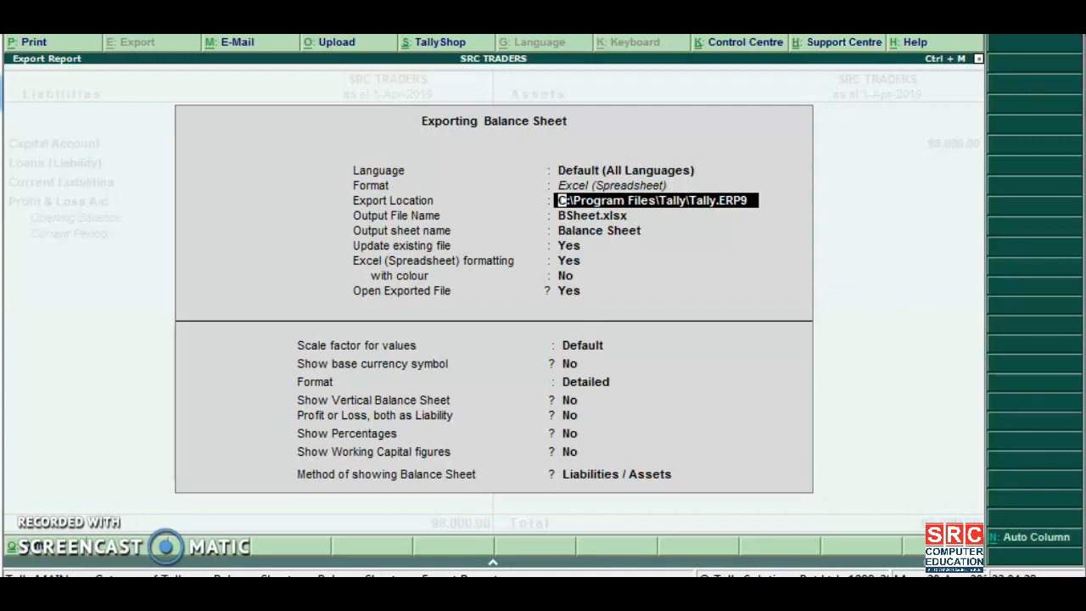
# Accept BSheet.xlsx in C:\Program Files\Tally\Tally.ERP9 as the output file, with sheet name Balance Sheet
pyautogui.press('Return')
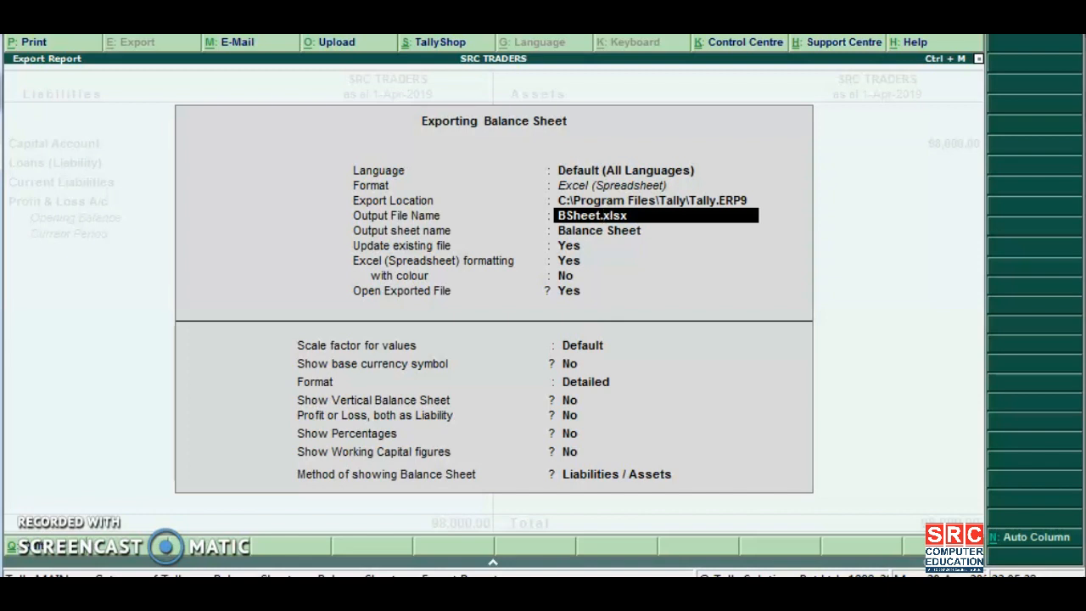
pyautogui.press('Return')
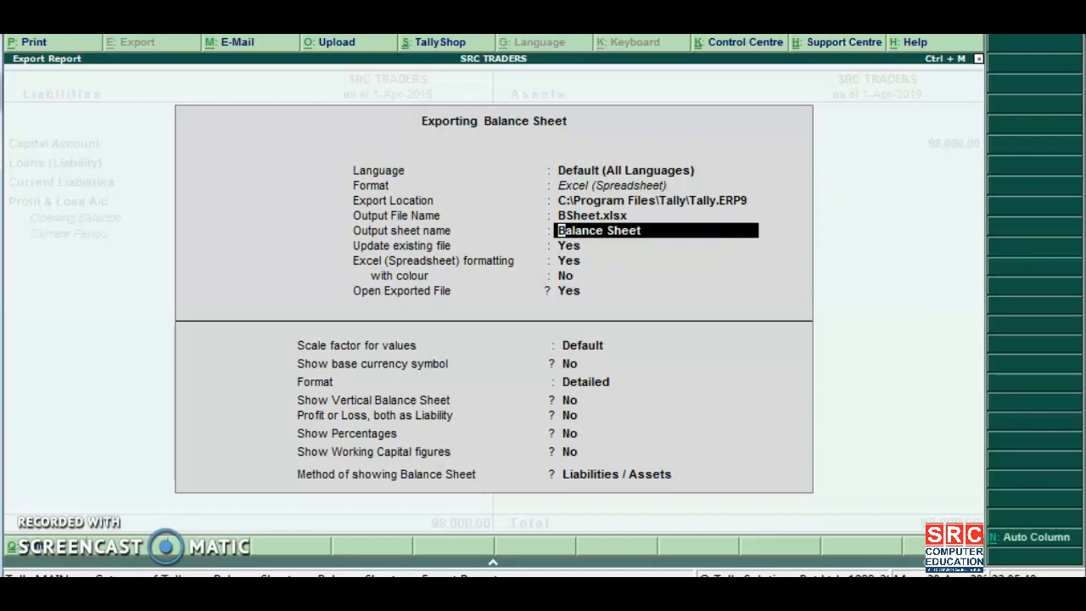
pyautogui.press('Return')
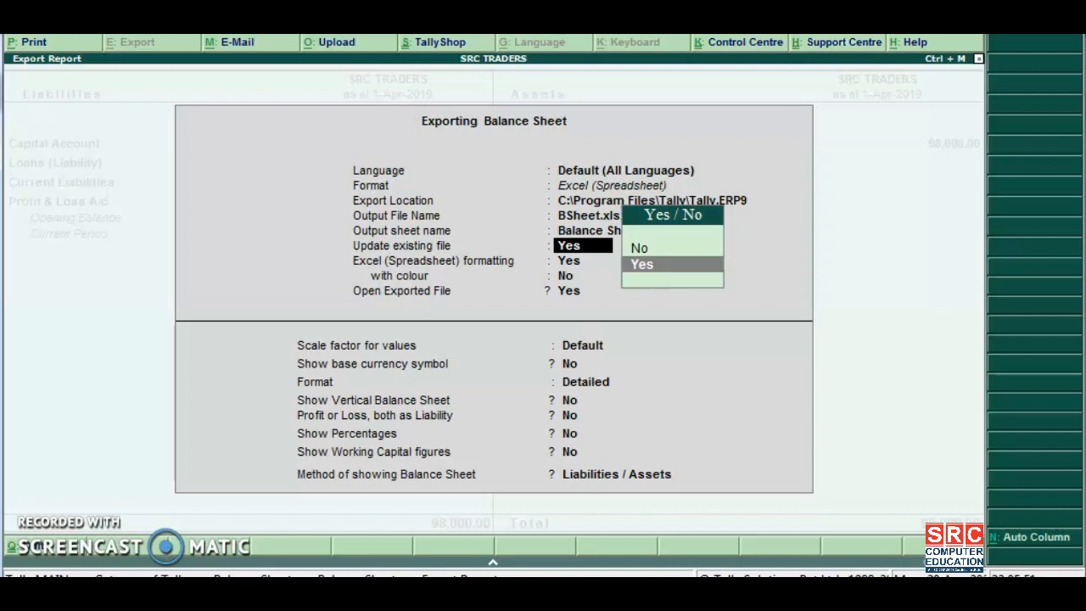
# Set Update existing file to No, keep Excel formatting, turn colour on, and keep Open Exported File Yes
pyautogui.press('Up')
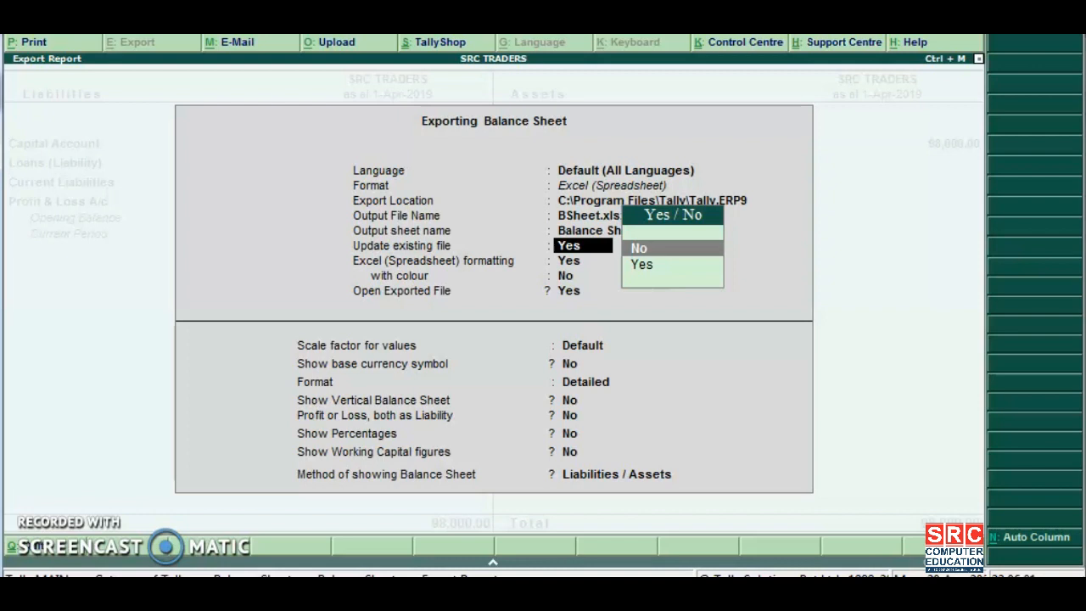
pyautogui.press('Return')
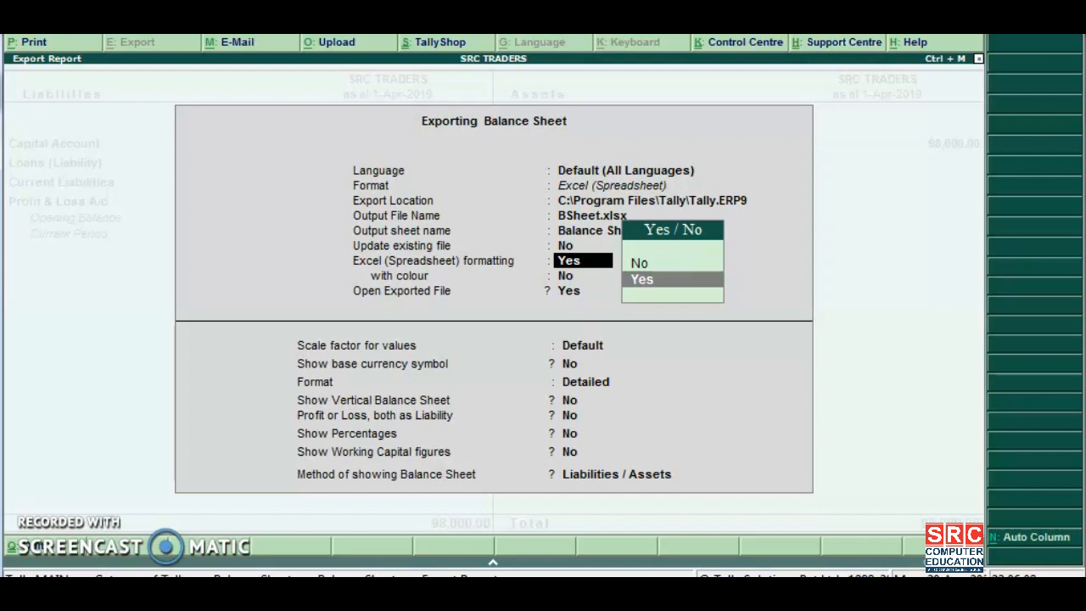
pyautogui.press('Return')
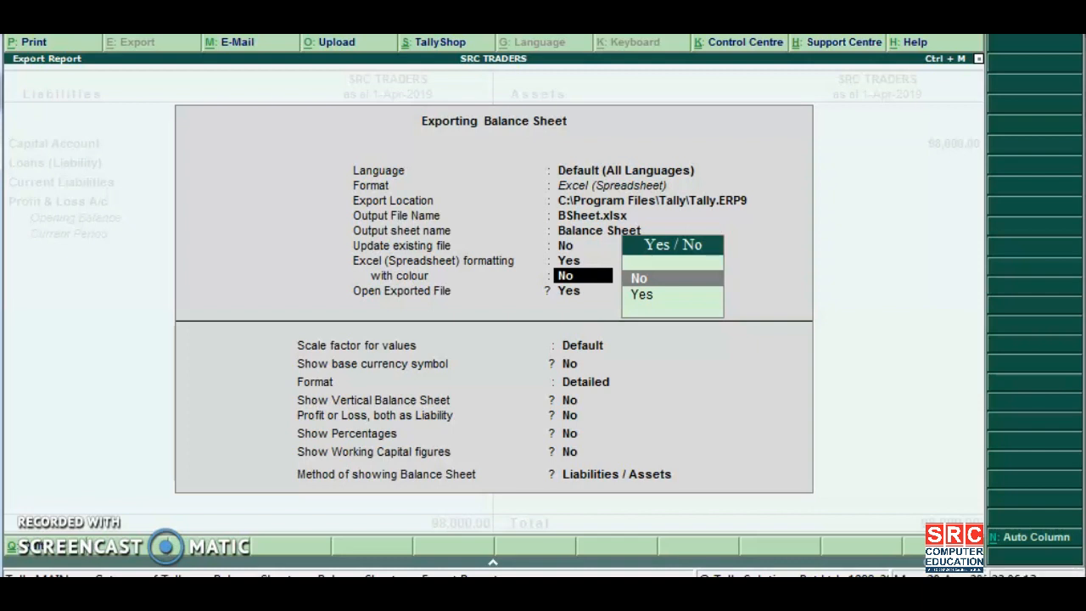
pyautogui.press('Down')
pyautogui.press('Return')
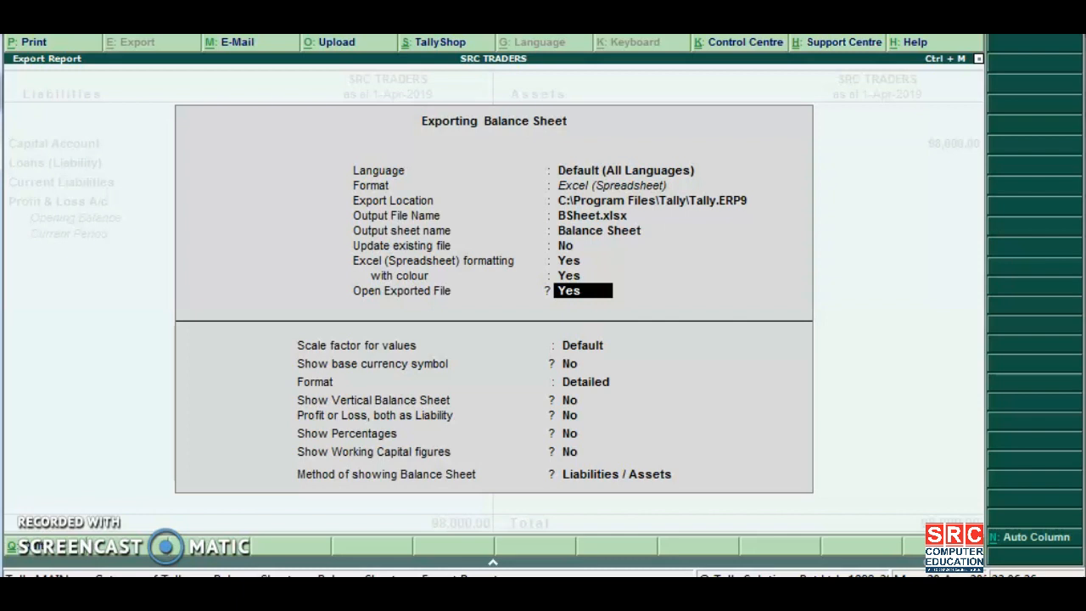
pyautogui.press('Return')
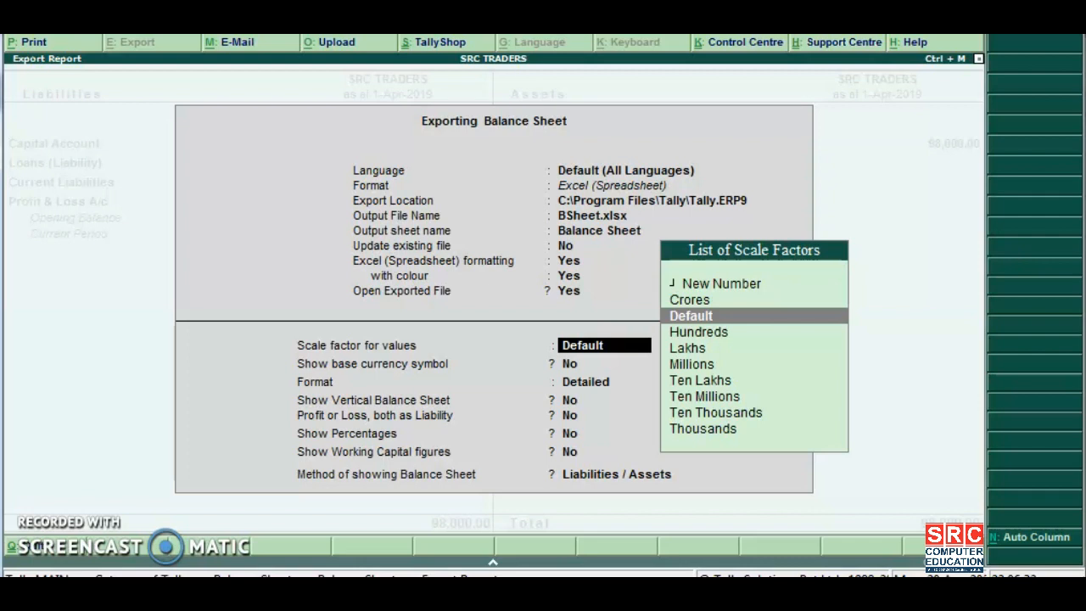
# Keep the Default scale factor and leave the remaining Yes/No report options unchanged
pyautogui.press('Return')
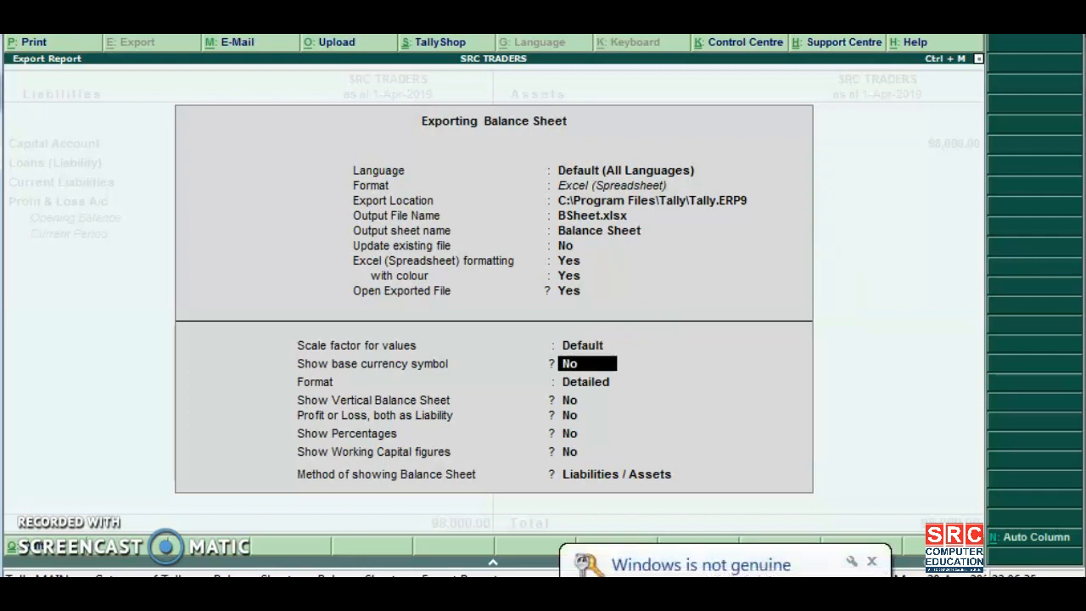
pyautogui.press('Return')
pyautogui.press('Return')
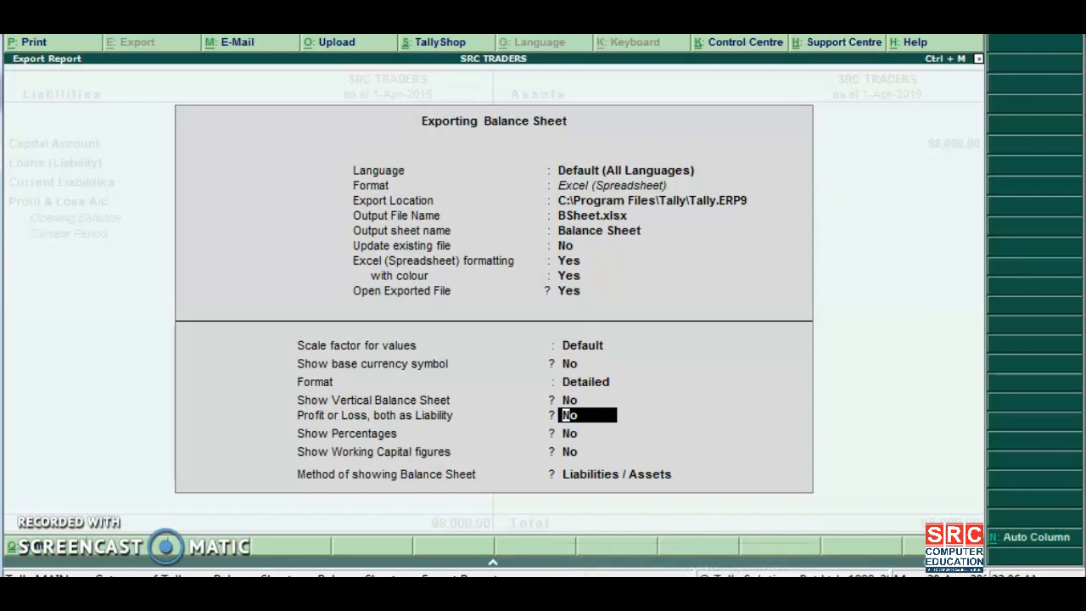
pyautogui.press('Return')
pyautogui.press('Return')
pyautogui.press('Return')
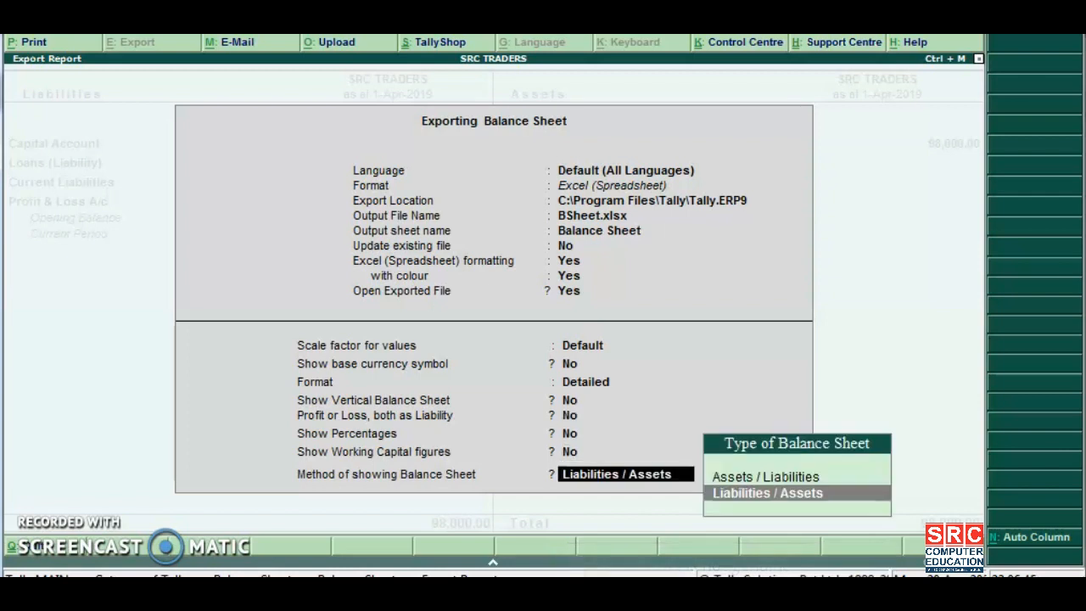
pyautogui.press('Return')
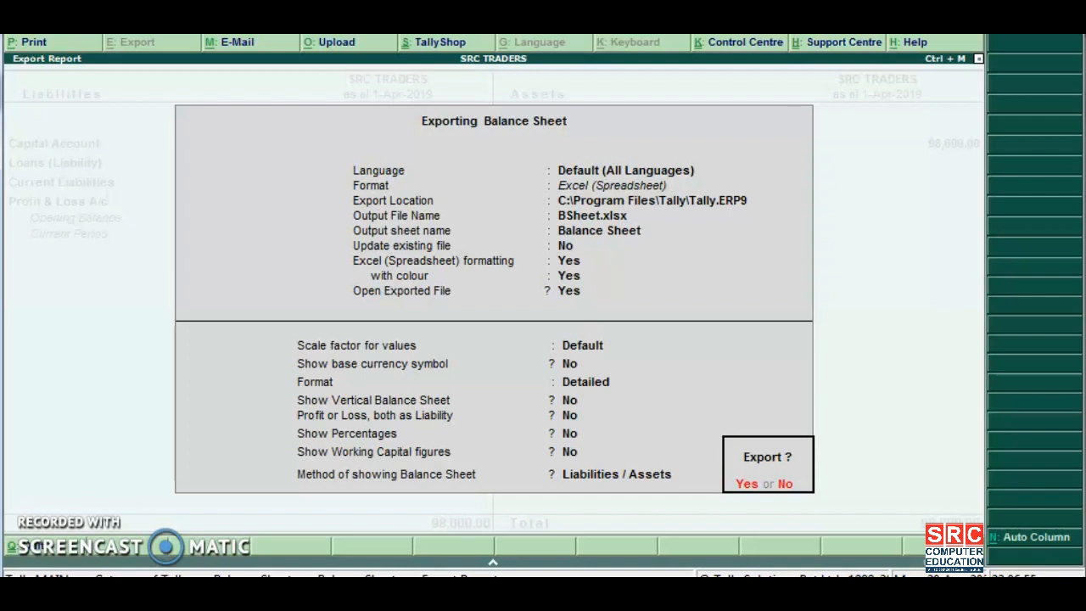
# Confirm the Balance Sheet export and overwrite the existing BSheet.xlsx
pyautogui.press('Return')
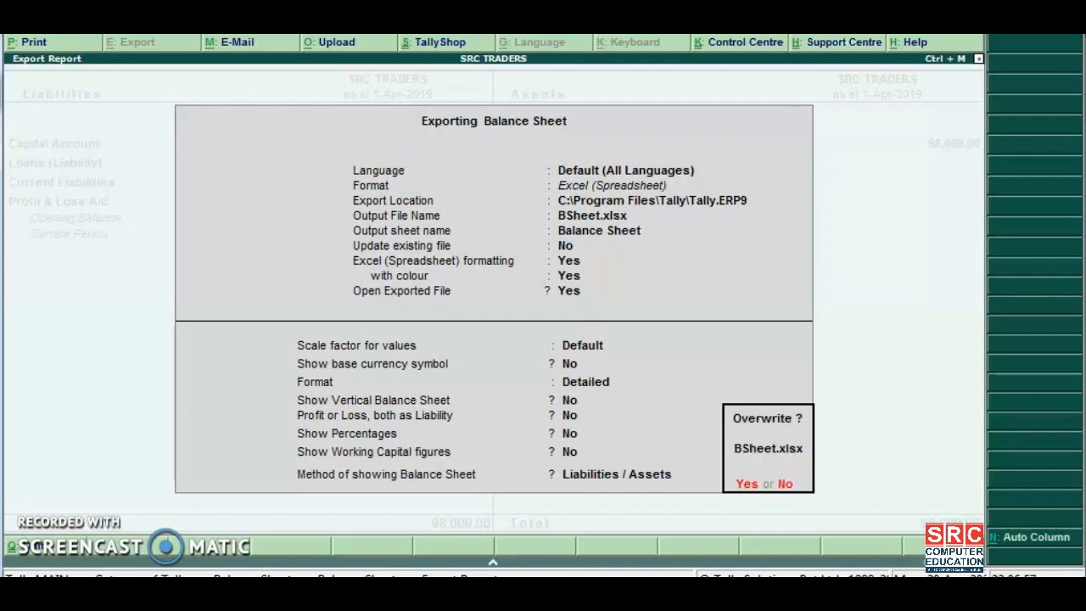
pyautogui.press('Return')
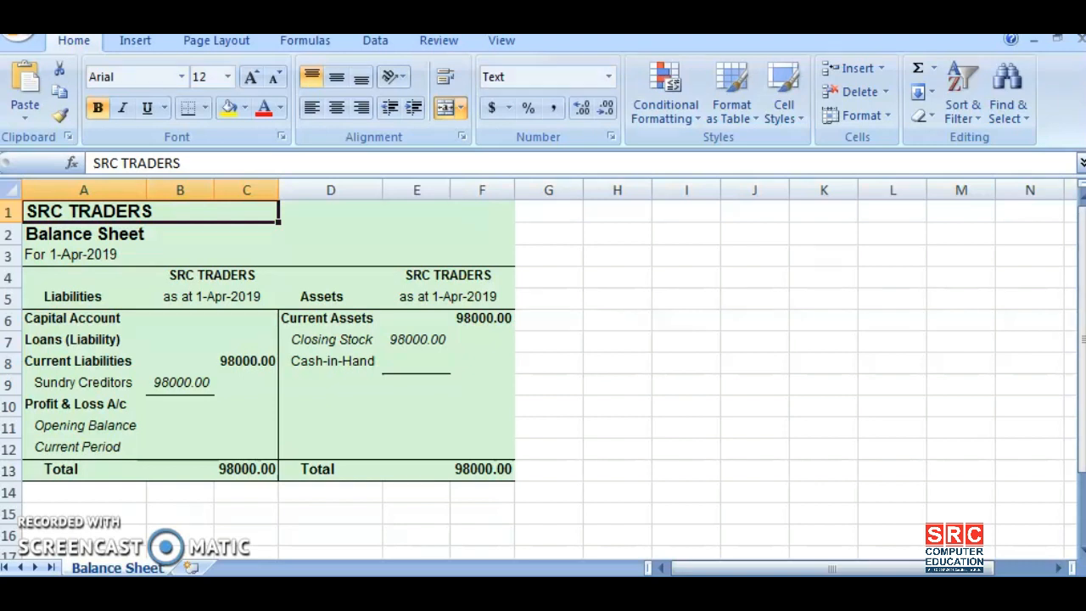
pyautogui.click(246, 384)
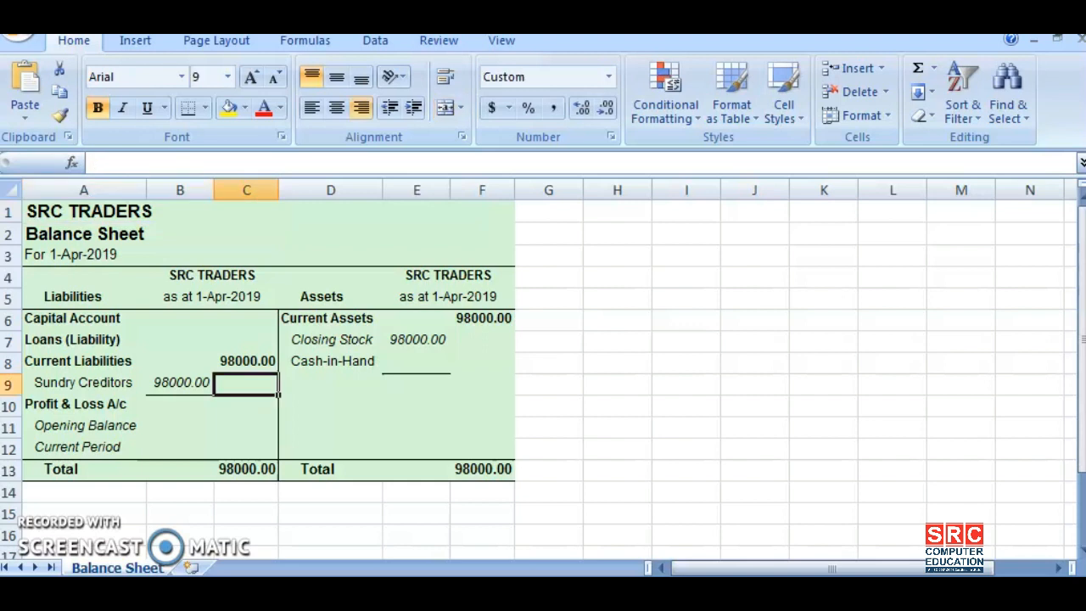
pyautogui.write('876783454')
pyautogui.press('Return')
pyautogui.write('u747t5y847854')
pyautogui.press('Return')
pyautogui.write('487567874685')
pyautogui.press('Return')
pyautogui.write('4875684')
pyautogui.press('Return')
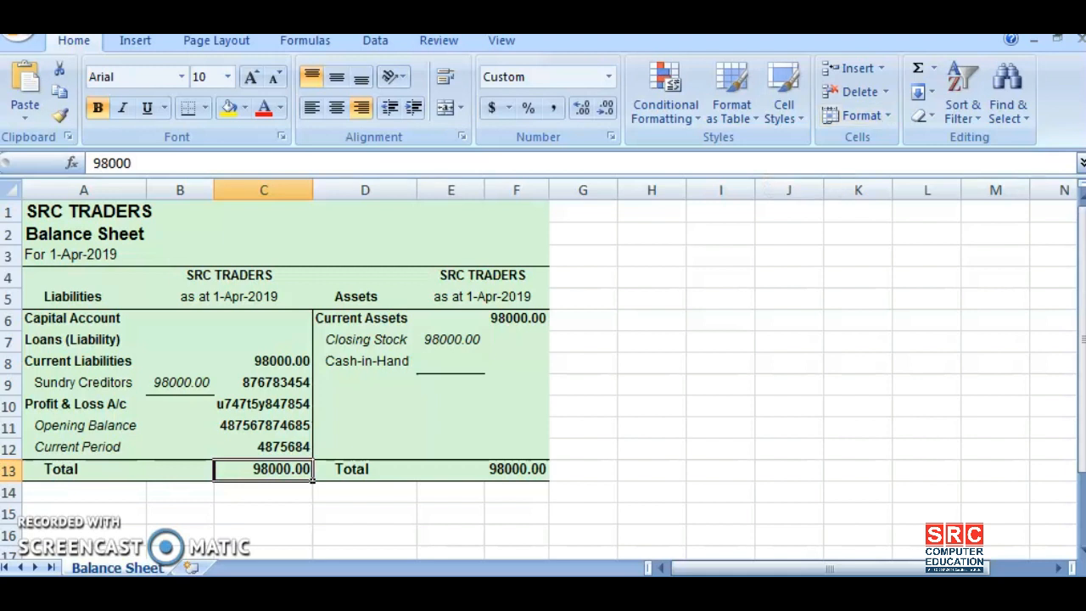
# Close Excel without saving the changes to BSheet.xlsx
pyautogui.hotkey('alt', 'F4')
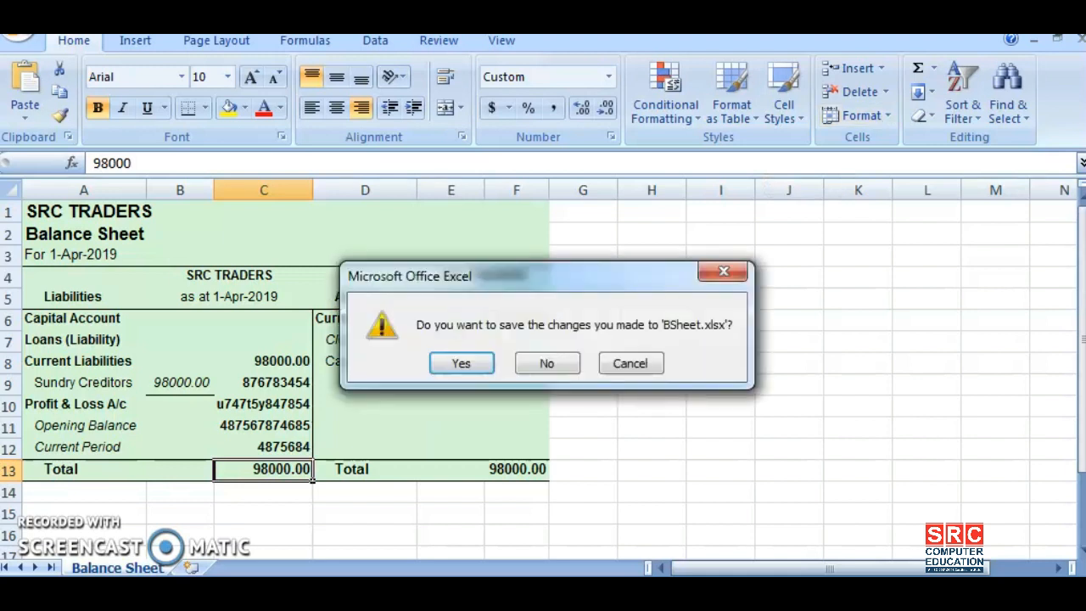
pyautogui.press('Tab')
pyautogui.press('Return')
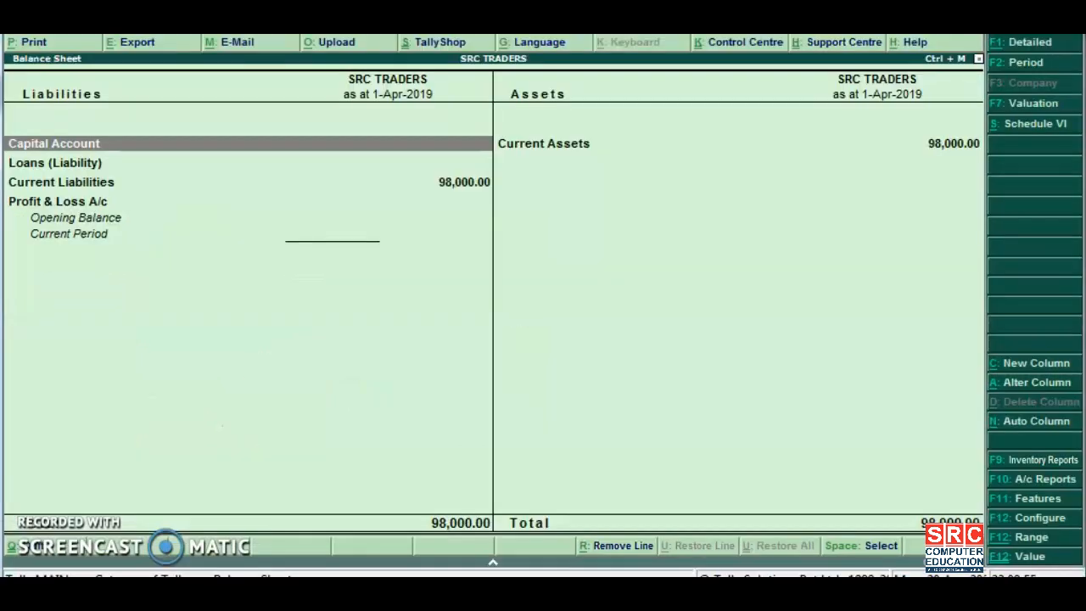
# Reopen the Balance Sheet export settings in Tally, declining to export right away
pyautogui.hotkey('alt', 'e')
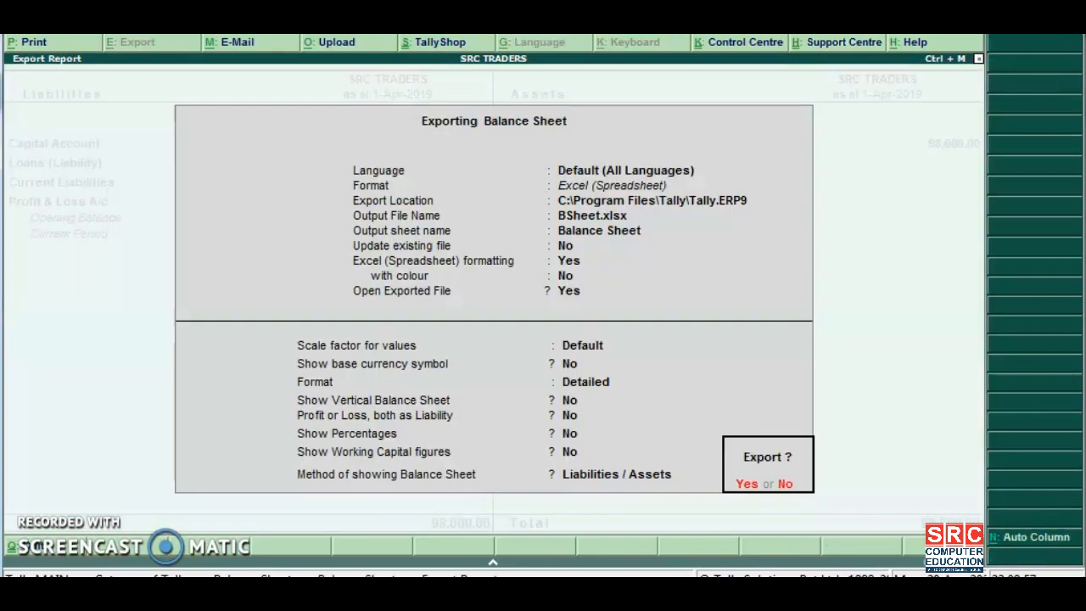
pyautogui.press('n')
pyautogui.press('Return')
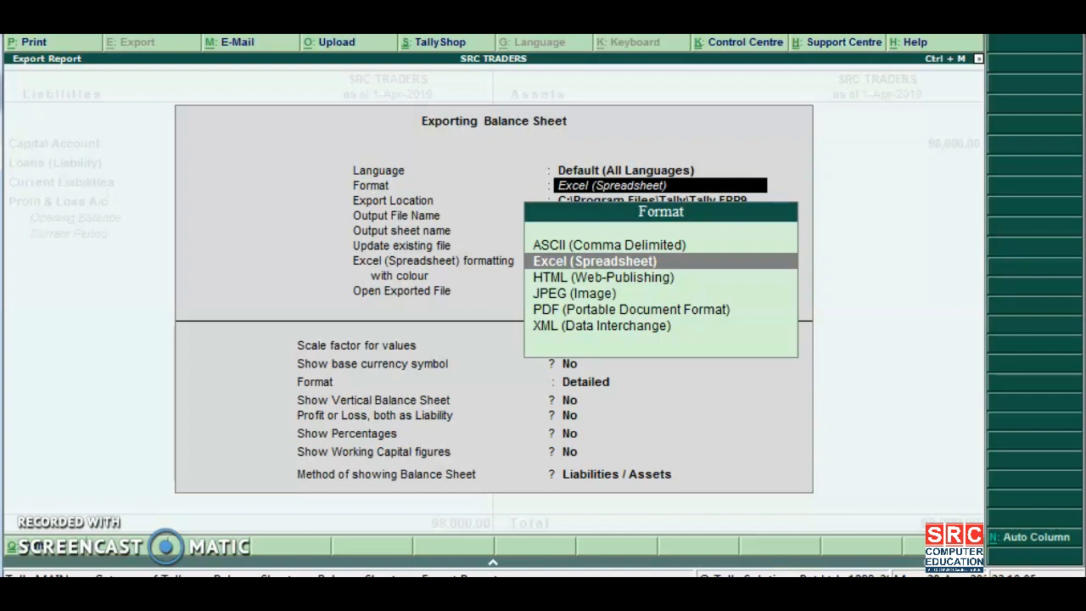
# Keep Excel (Spreadsheet) format and change the output file name from BSheet.xlsx to Meena.xlsx
pyautogui.press('Return')
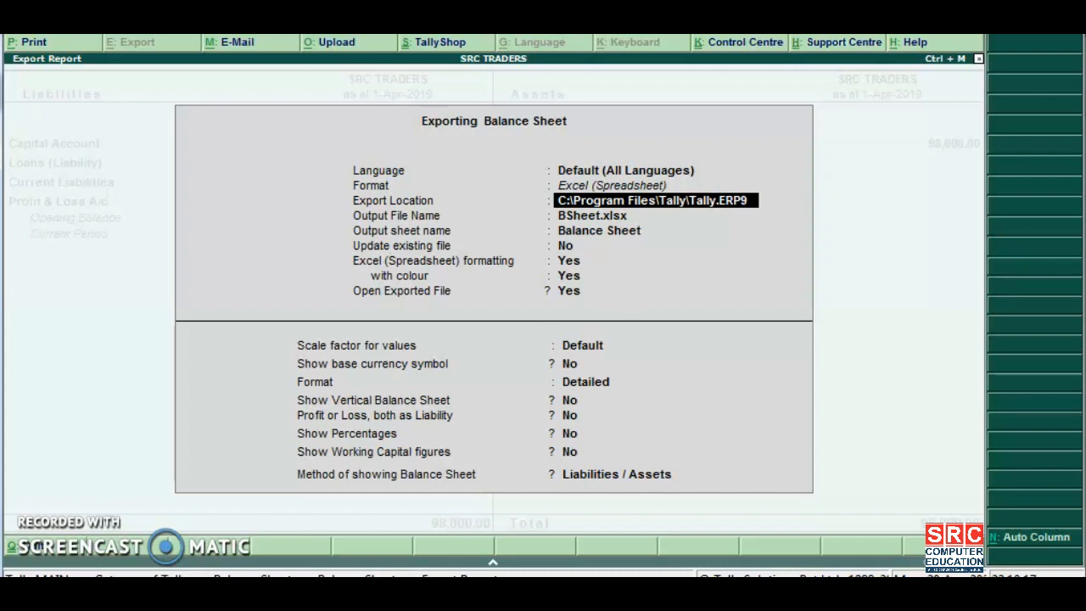
pyautogui.press('Return')
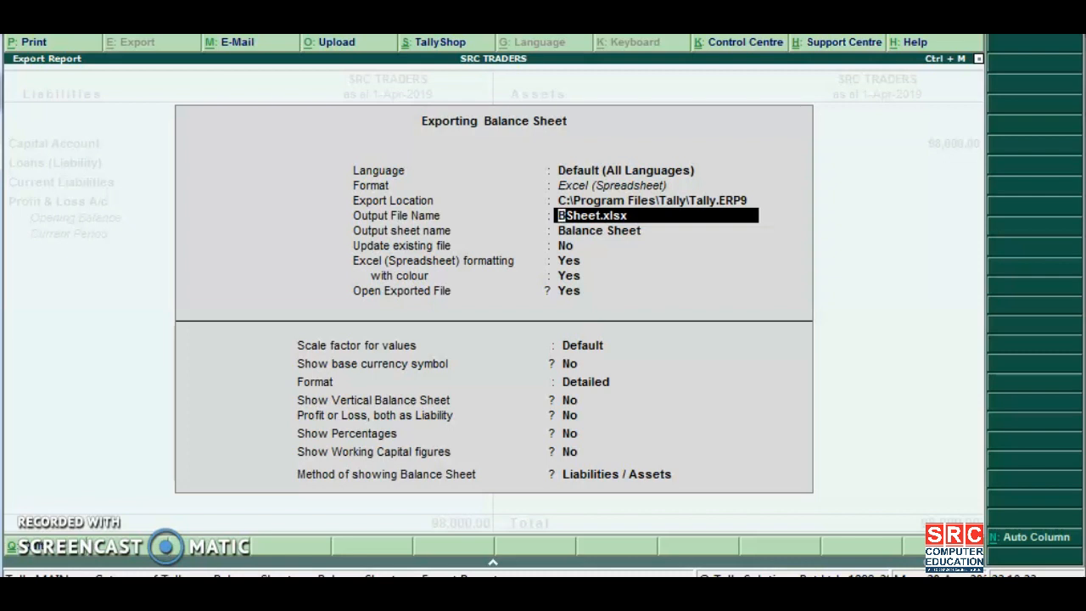
pyautogui.write('Meena.s')
pyautogui.press('BackSpace')
pyautogui.write('xlsx')
pyautogui.press('Return')
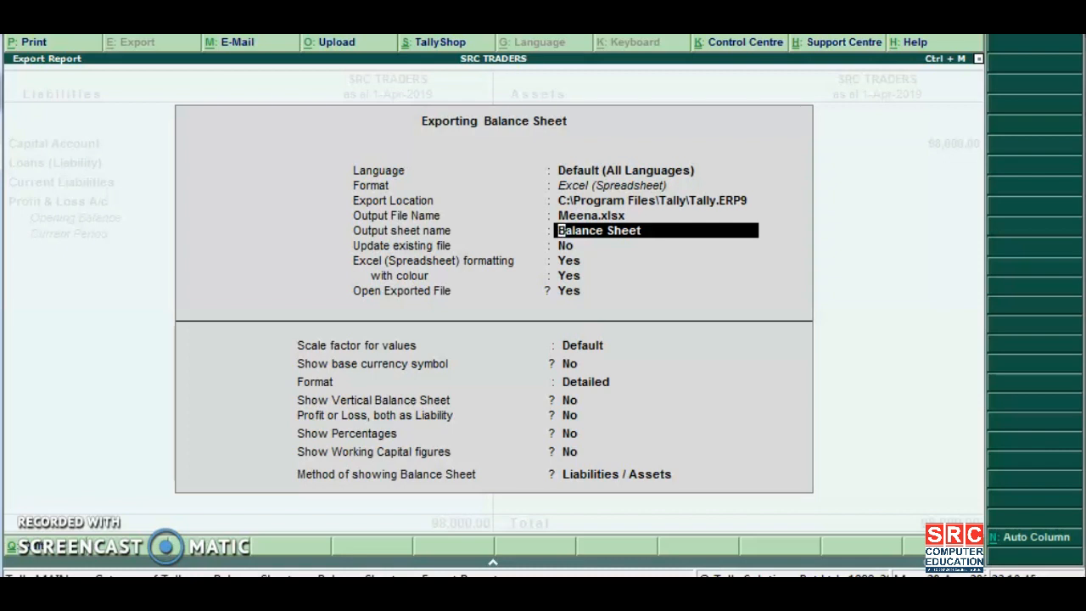
# Keep sheet name Balance Sheet, no file update and coloured Excel formatting, then run the export
pyautogui.press('Return')
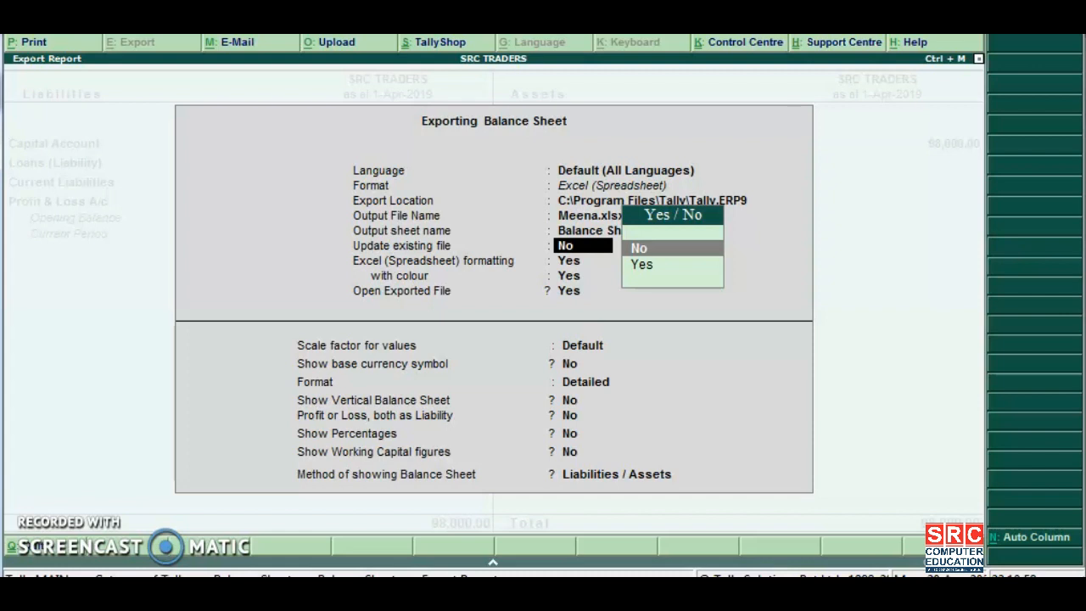
pyautogui.press('Return')
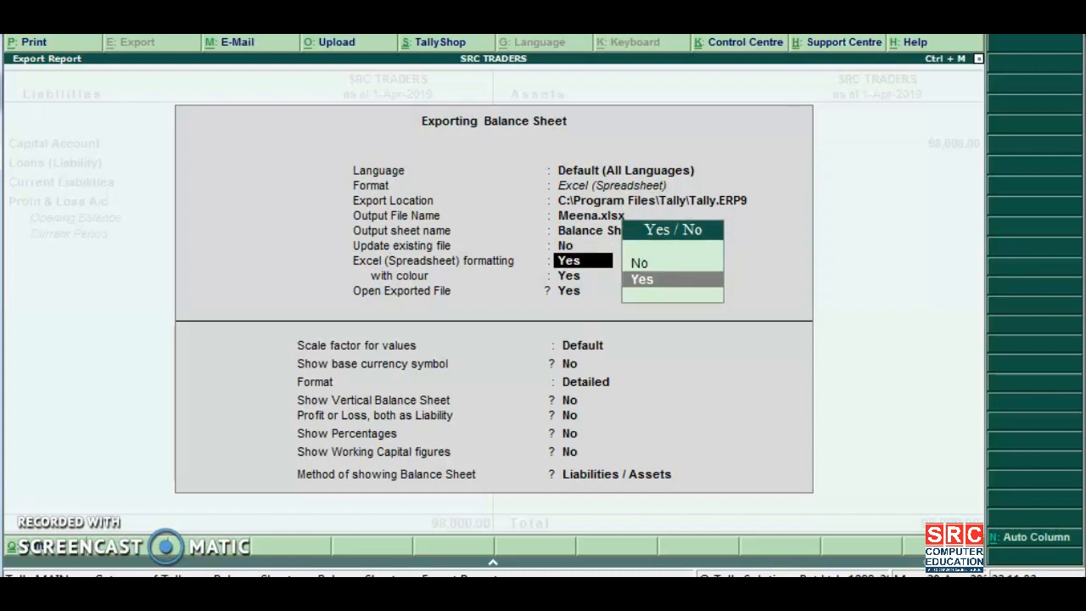
pyautogui.press('Return')
pyautogui.press('Return')
pyautogui.press('Return')
pyautogui.press('Return')
pyautogui.press('Return')
pyautogui.press('Return')
pyautogui.press('Return')
pyautogui.press('Return')
pyautogui.press('Return')
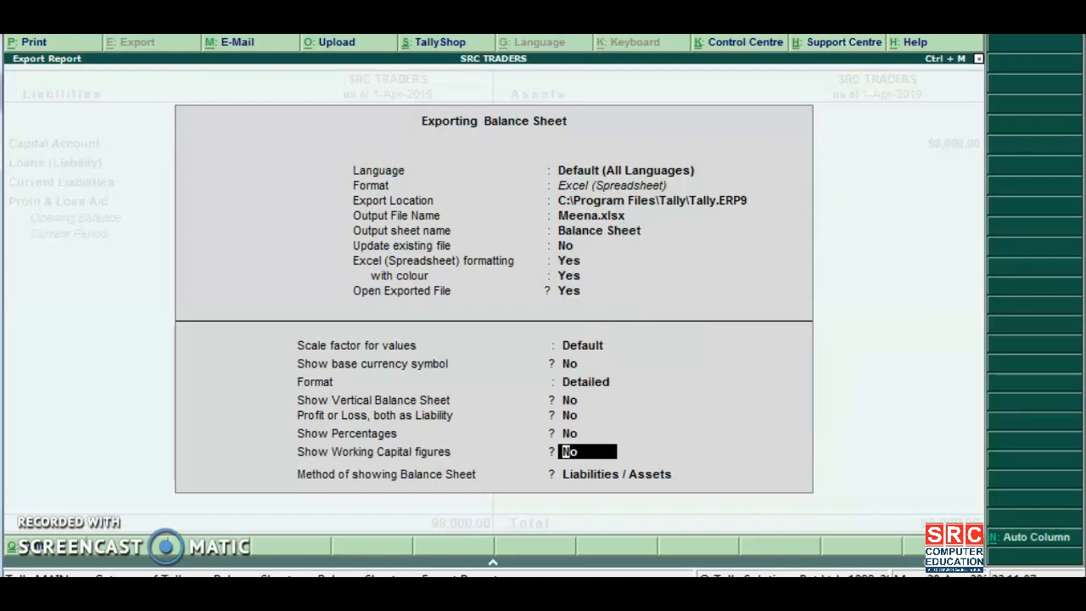
pyautogui.press('Return')
pyautogui.press('Return')
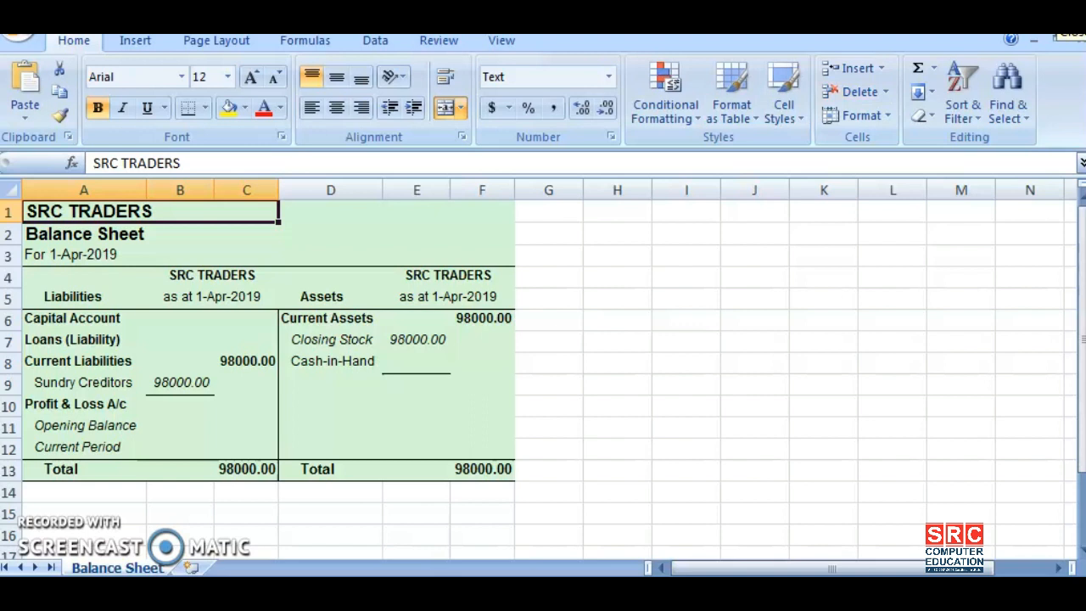
# Close the exported workbook, leave the Balance Sheet and decline quitting Tally
pyautogui.click(1068, 33)
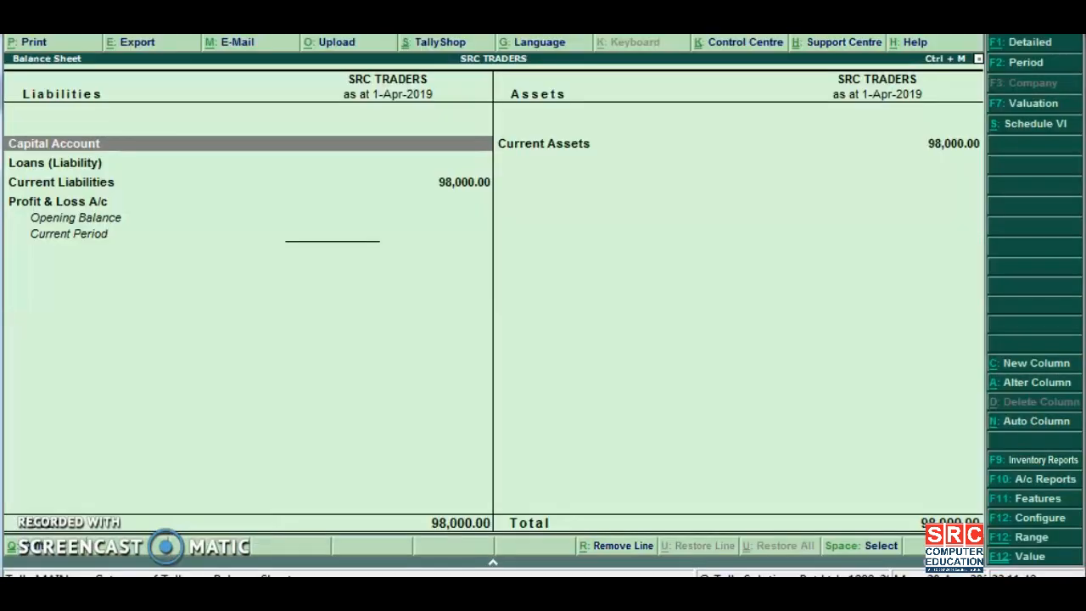
pyautogui.press('Escape')
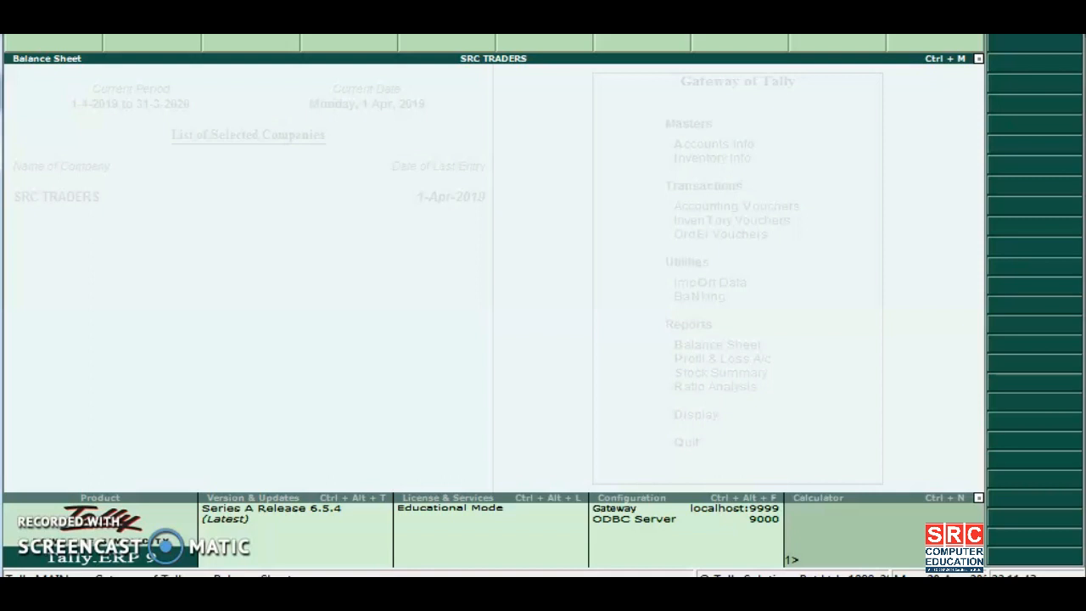
pyautogui.press('Escape')
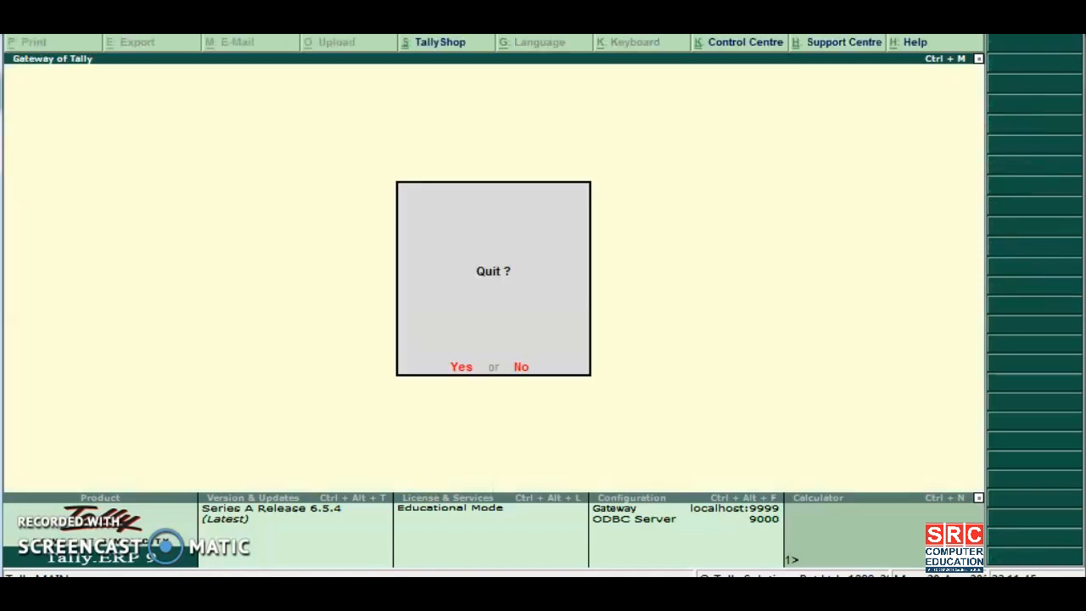
pyautogui.press('n')
# Open the Display menu of reports from the Gateway of Tally
pyautogui.press('Down')
pyautogui.press('Down')
pyautogui.press('Down')
pyautogui.press('Down')
pyautogui.press('Down')
pyautogui.press('Down')
pyautogui.press('Down')
pyautogui.press('Down')
pyautogui.press('Down')
pyautogui.press('Down')
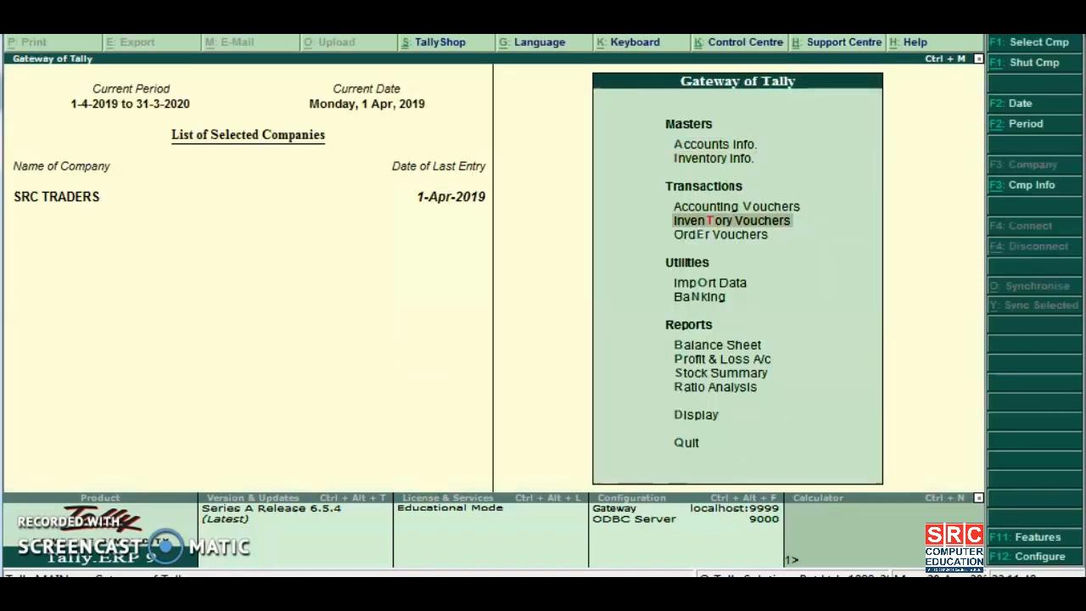
pyautogui.press('Down')
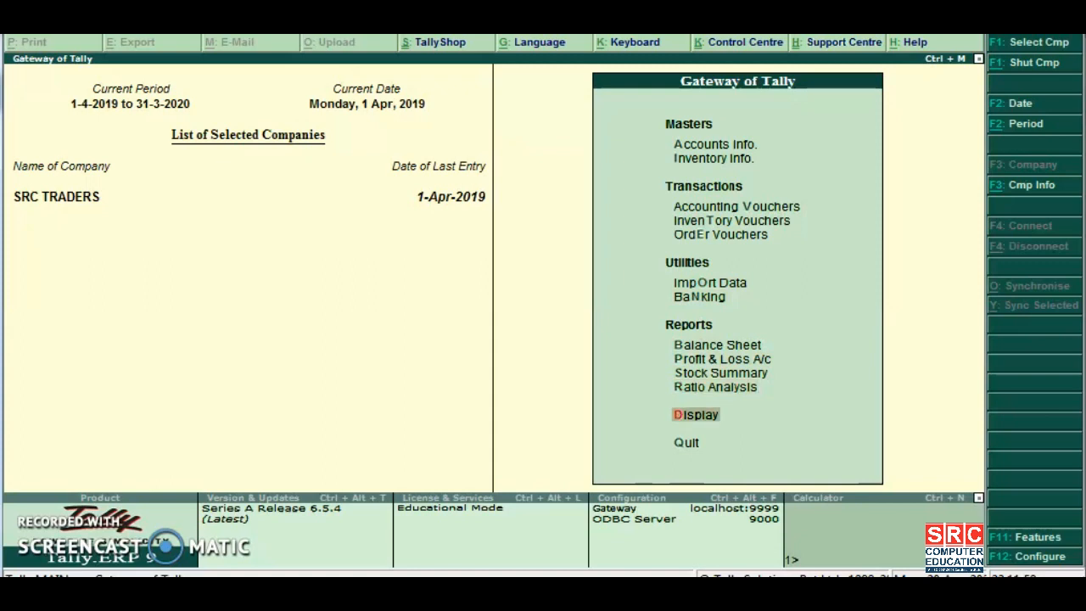
pyautogui.press('Return')
pyautogui.press('Down')
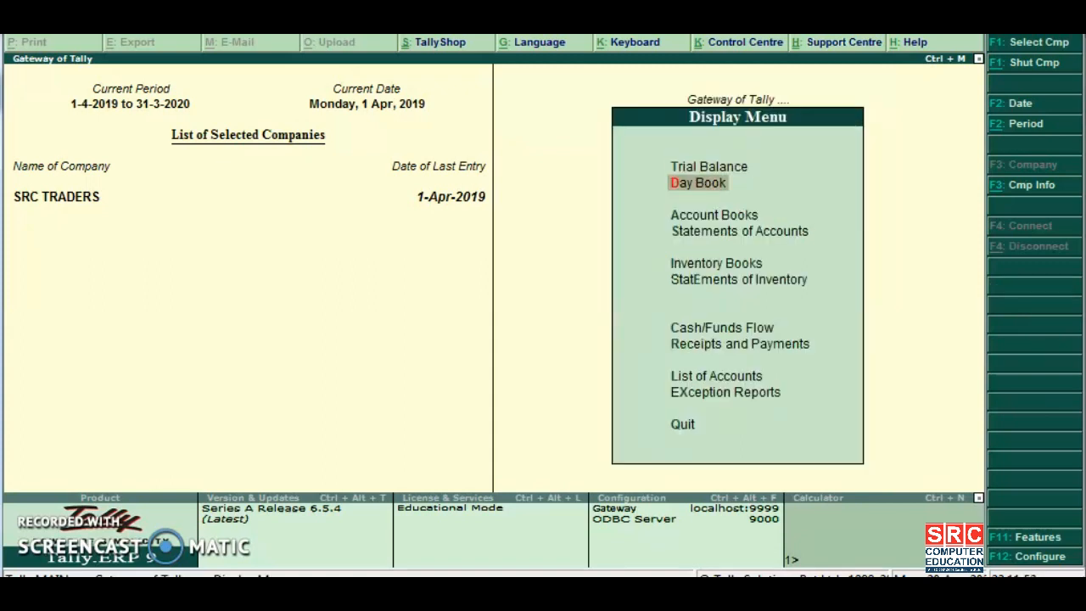
# Open the Day Book and start an export with Default language, Excel (Spreadsheet) format and default location
pyautogui.press('Return')
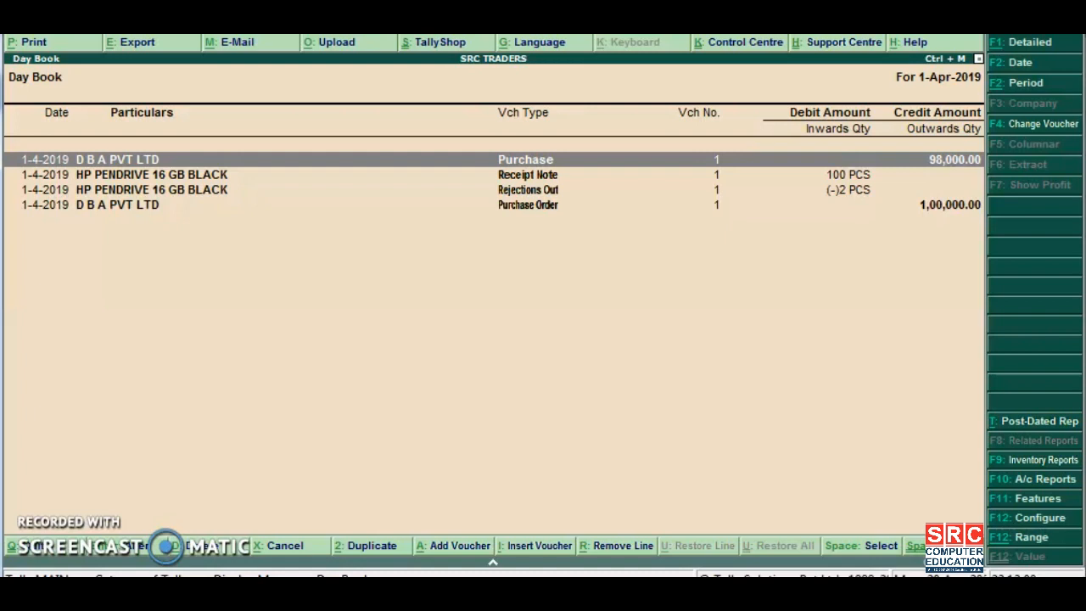
pyautogui.hotkey('alt', 'e')
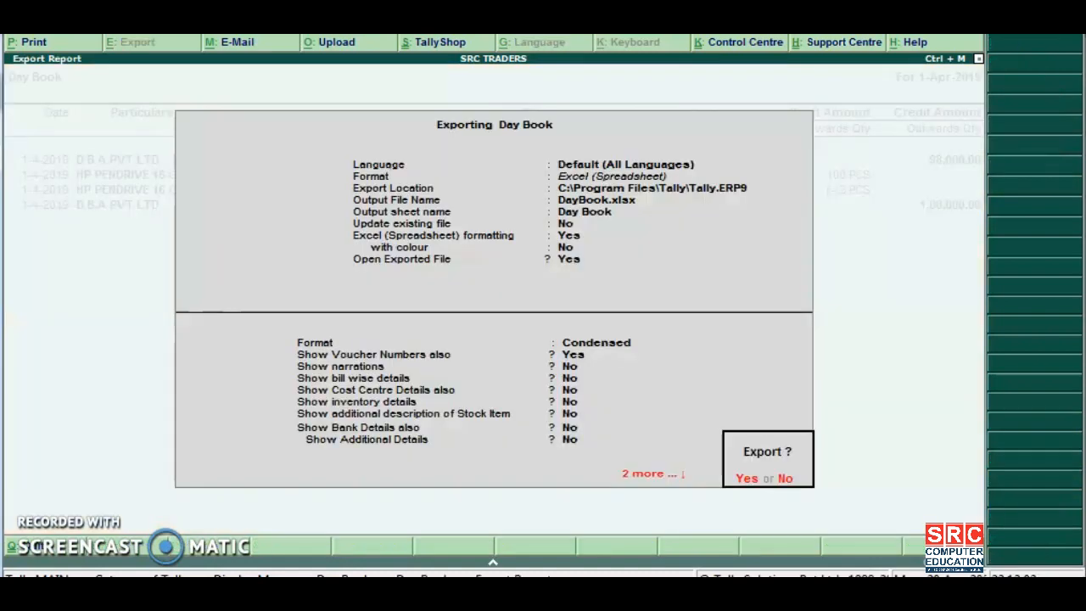
pyautogui.press('BackSpace')
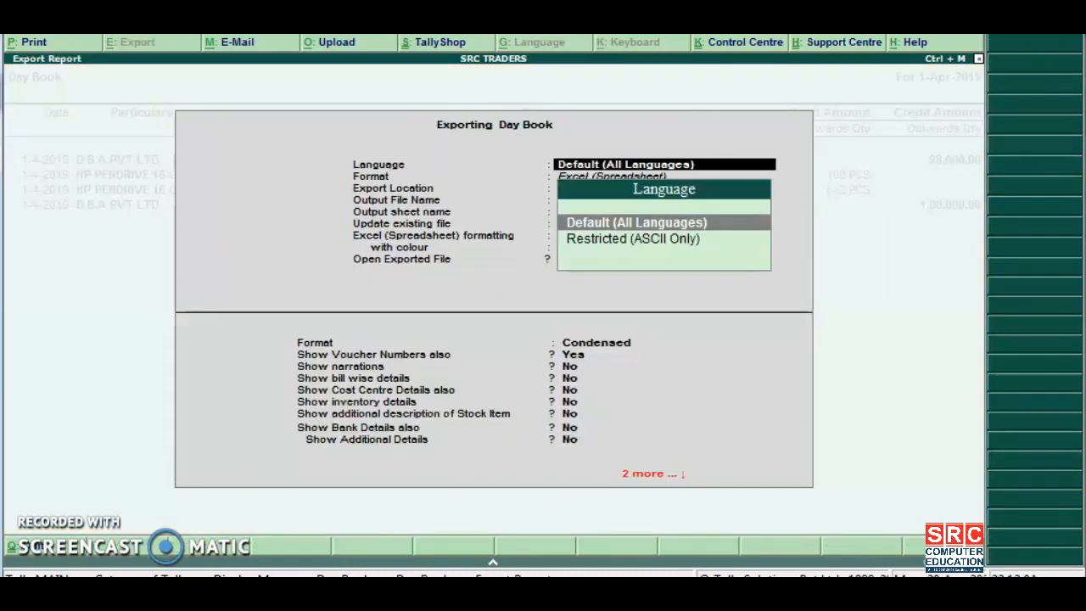
pyautogui.press('Return')
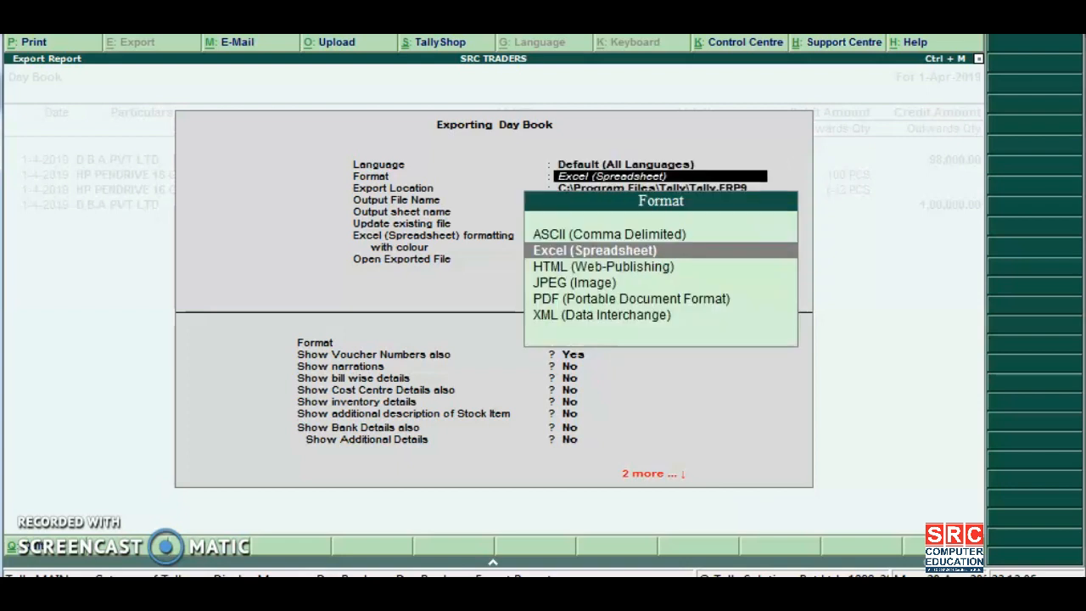
pyautogui.press('Return')
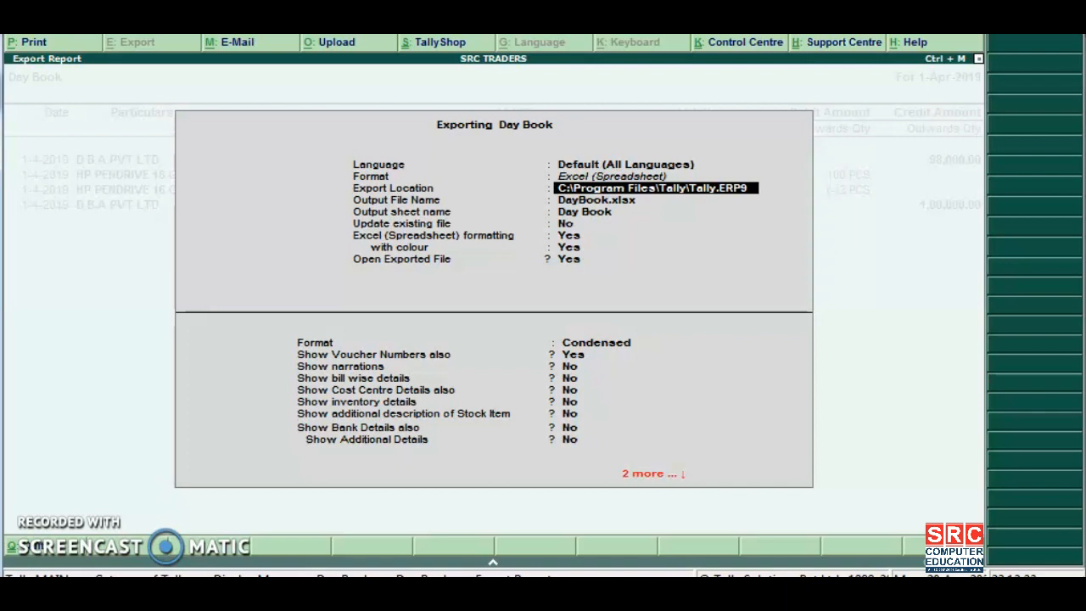
pyautogui.press('Return')
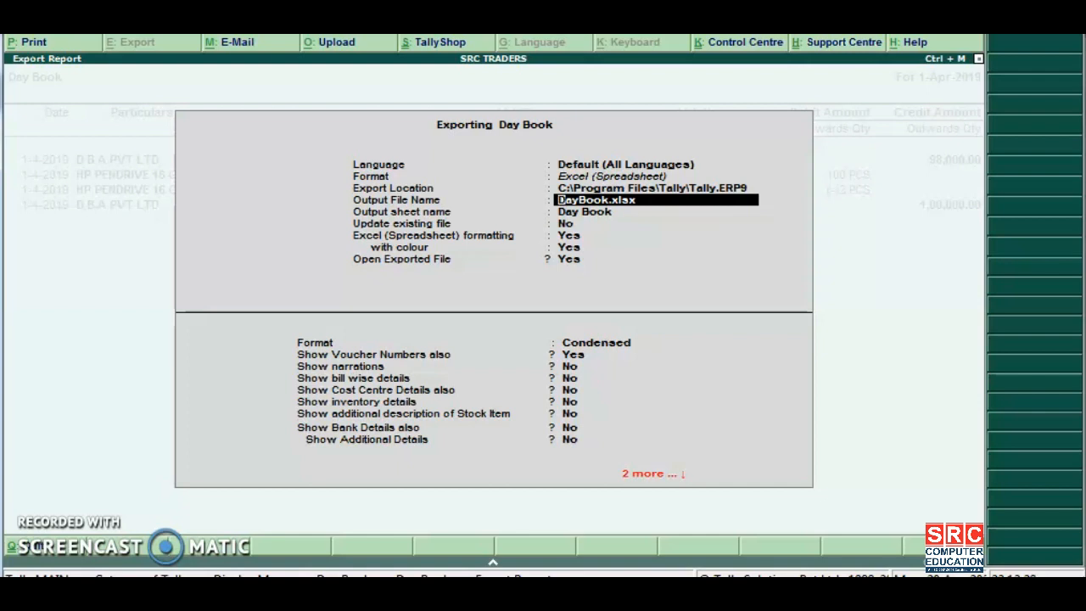
# Export the Day Book to Meena.xlsx, sheet Day Book, with Update existing file set to Yes
pyautogui.write('Meena.xlsx')
pyautogui.press('Return')
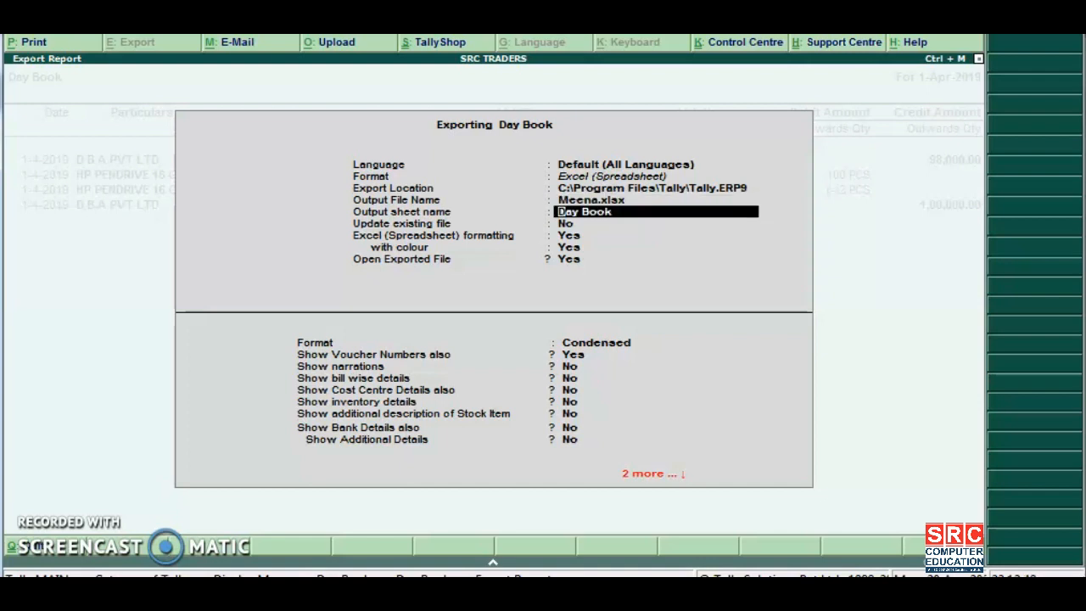
pyautogui.press('Return')
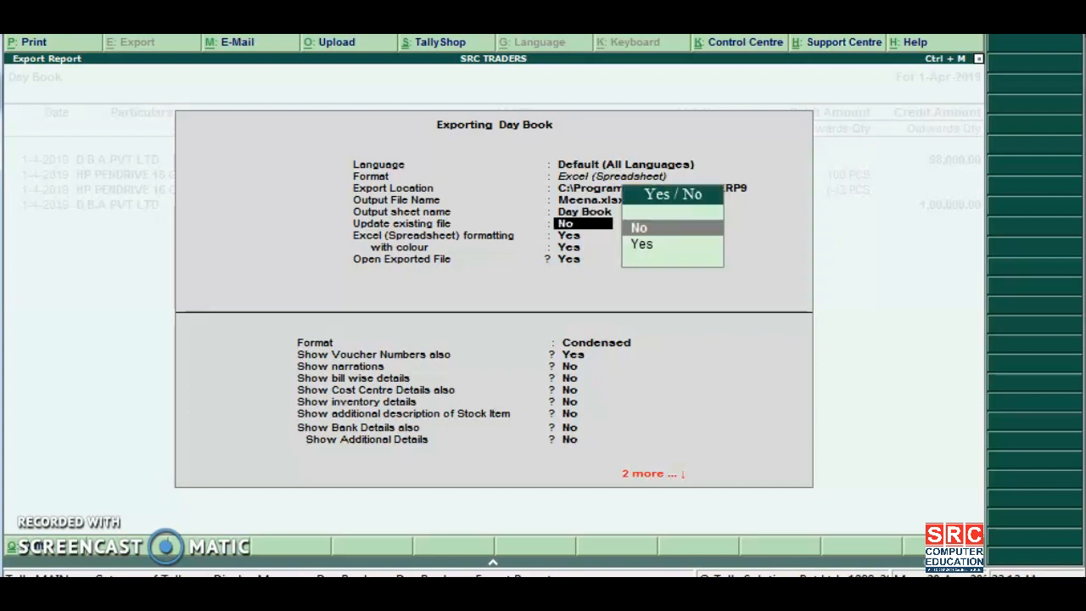
pyautogui.press('Down')
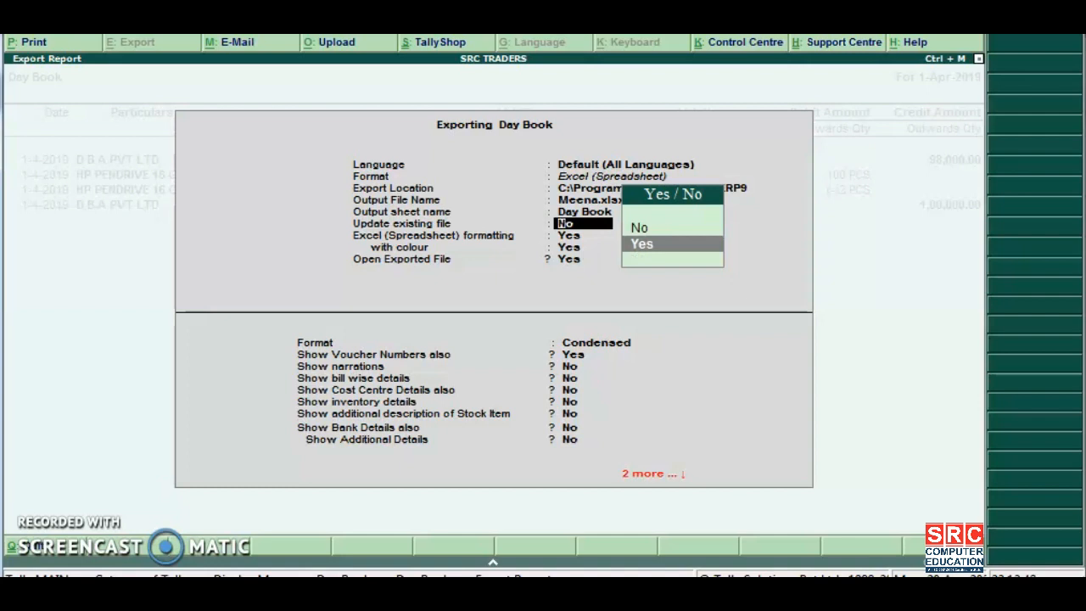
pyautogui.press('Return')
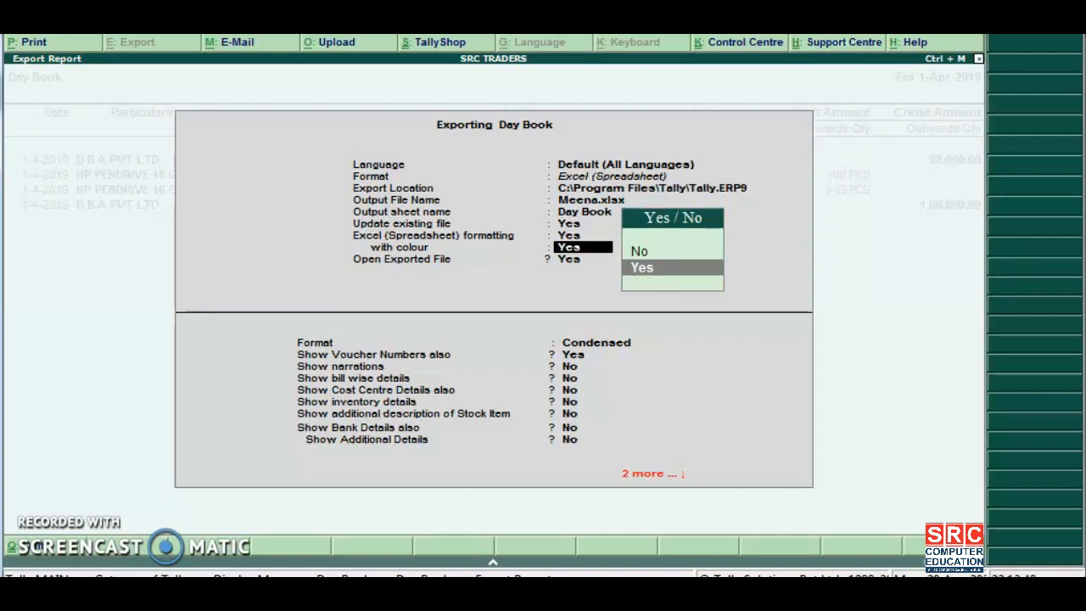
pyautogui.press('Return')
pyautogui.press('Return')
pyautogui.press('Return')
pyautogui.press('Return')
pyautogui.press('Return')
pyautogui.press('Return')
pyautogui.press('Return')
pyautogui.press('Return')
pyautogui.press('Return')
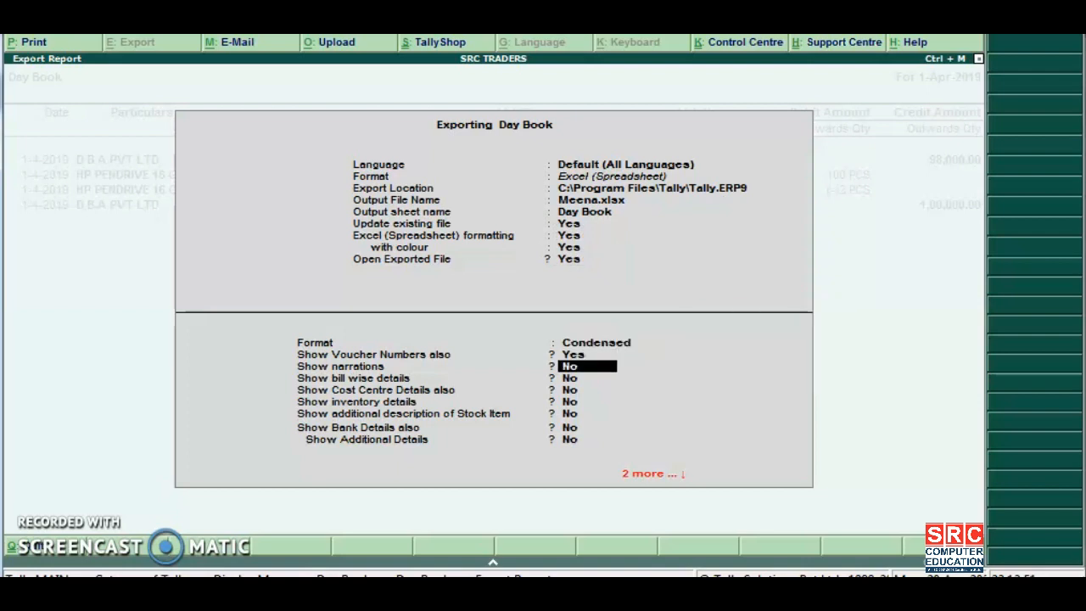
pyautogui.press('Return')
pyautogui.press('Return')
pyautogui.press('Return')
pyautogui.press('Return')
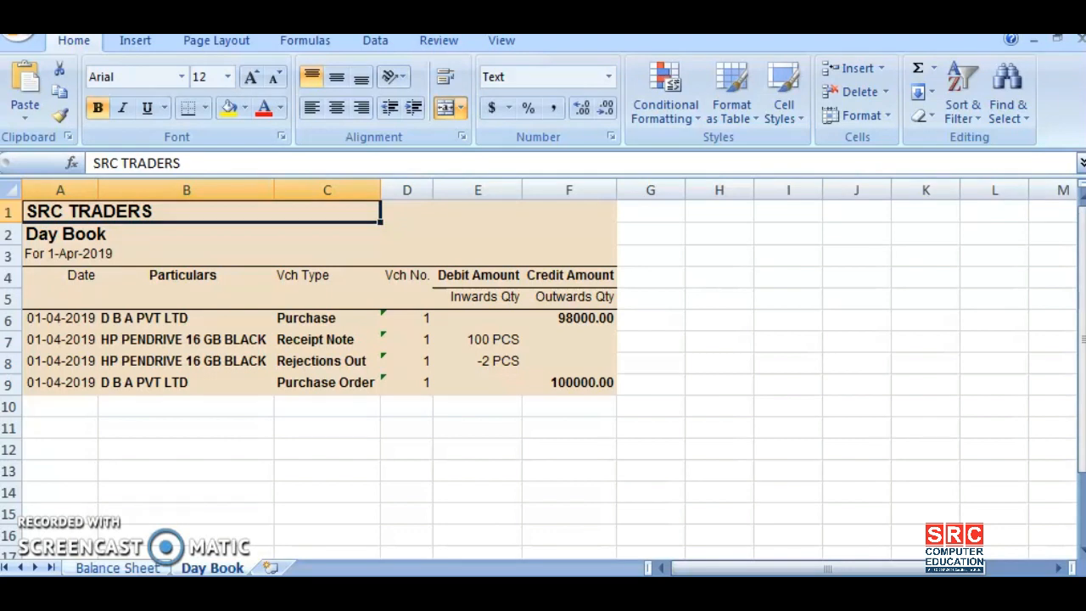
# Check the Balance Sheet and Day Book sheets in Meena.xlsx, then close Excel
pyautogui.click(117, 568)
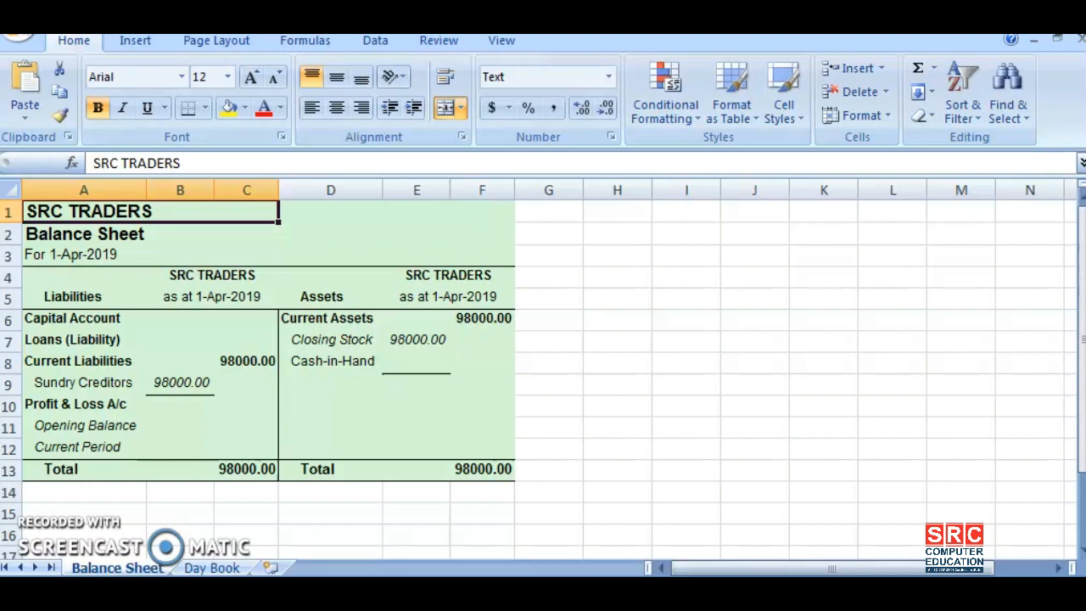
pyautogui.click(212, 569)
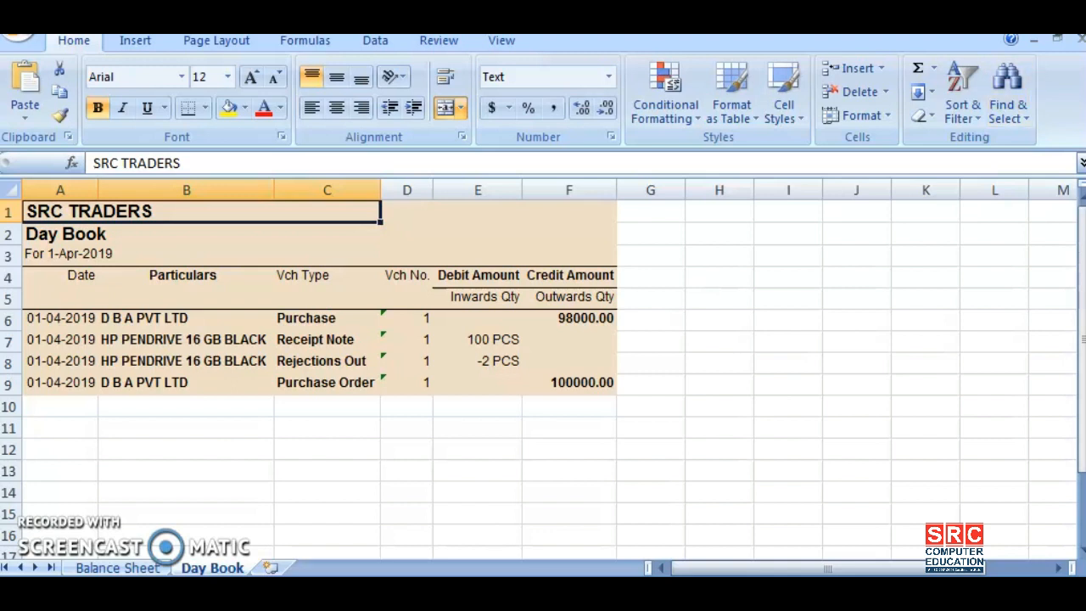
pyautogui.hotkey('alt', 'F4')
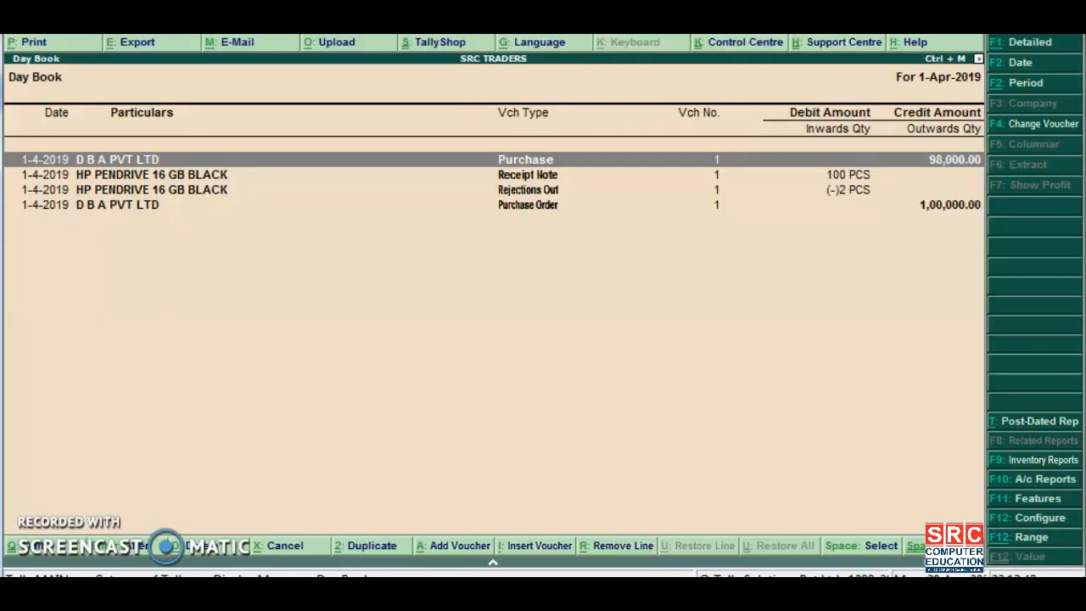
# Leave the Day Book, decline quitting, and move to the Balance Sheet entry
pyautogui.press('Escape')
pyautogui.press('Escape')
pyautogui.press('Escape')
pyautogui.press('n')
pyautogui.press('Down')
pyautogui.press('Down')
pyautogui.press('Down')
pyautogui.press('Down')
pyautogui.press('Down')
pyautogui.press('Down')
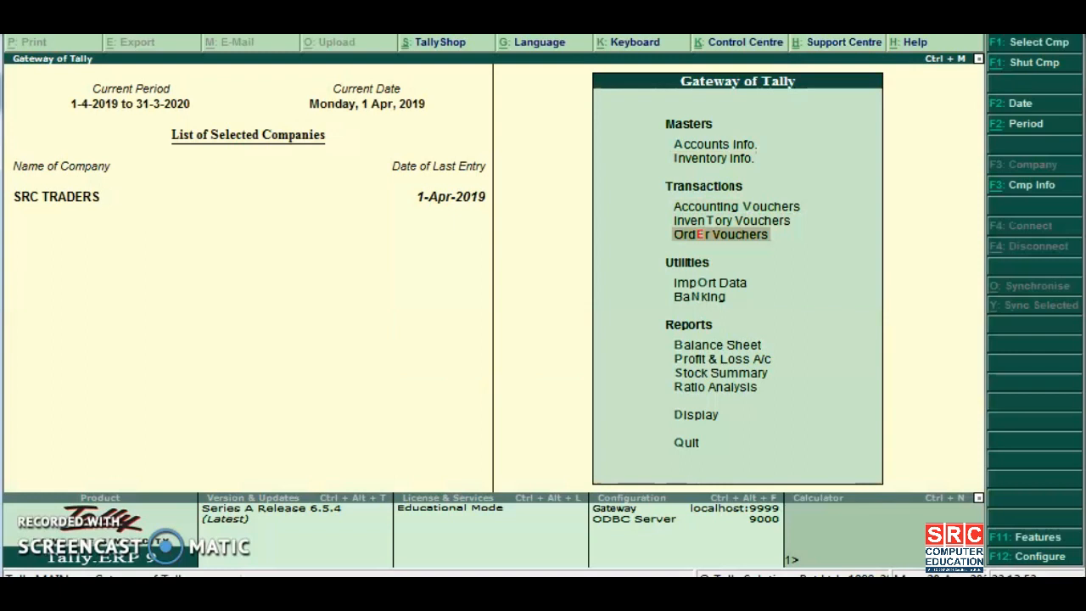
pyautogui.press('Down')
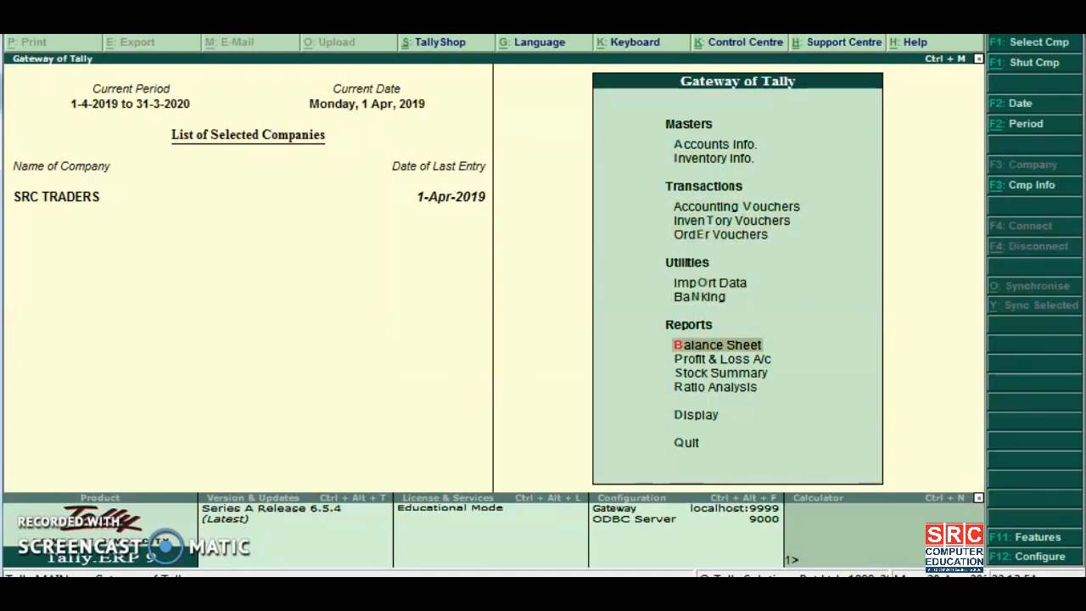
# Briefly open the Balance Sheet and back out to the Gateway of Tally
pyautogui.press('Return')
pyautogui.press('Escape')
pyautogui.press('Escape')
pyautogui.press('n')
pyautogui.press('Down')
pyautogui.press('Down')
pyautogui.press('Down')
pyautogui.press('Down')
pyautogui.press('Down')
pyautogui.press('Down')
pyautogui.press('Down')
pyautogui.press('Down')
pyautogui.press('Down')
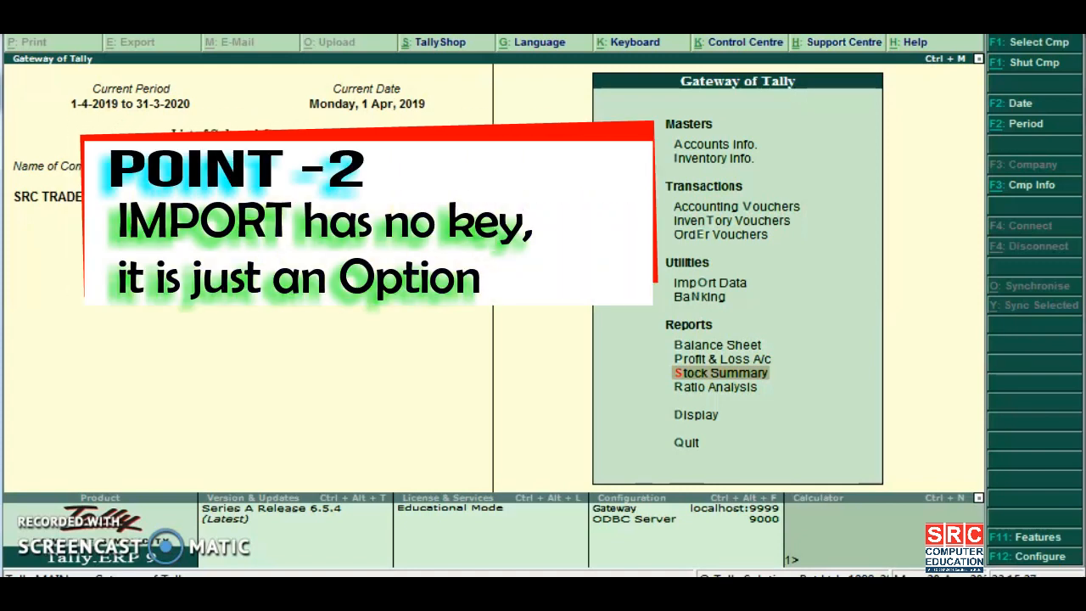
pyautogui.press('Up')
pyautogui.press('Up')
pyautogui.press('Up')
pyautogui.press('Up')
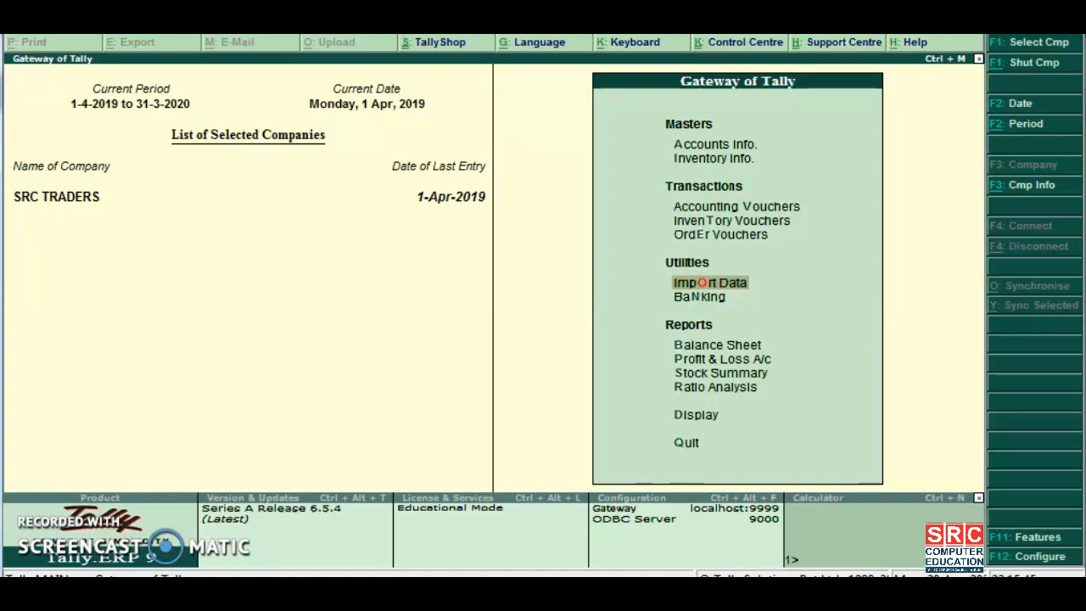
pyautogui.press('Return')
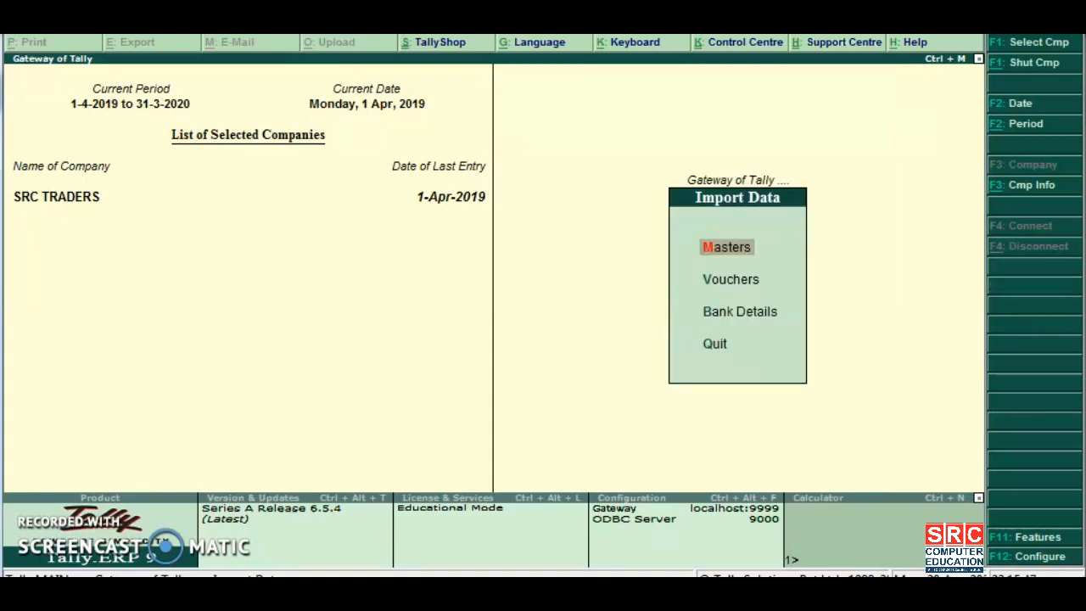
pyautogui.press('Return')
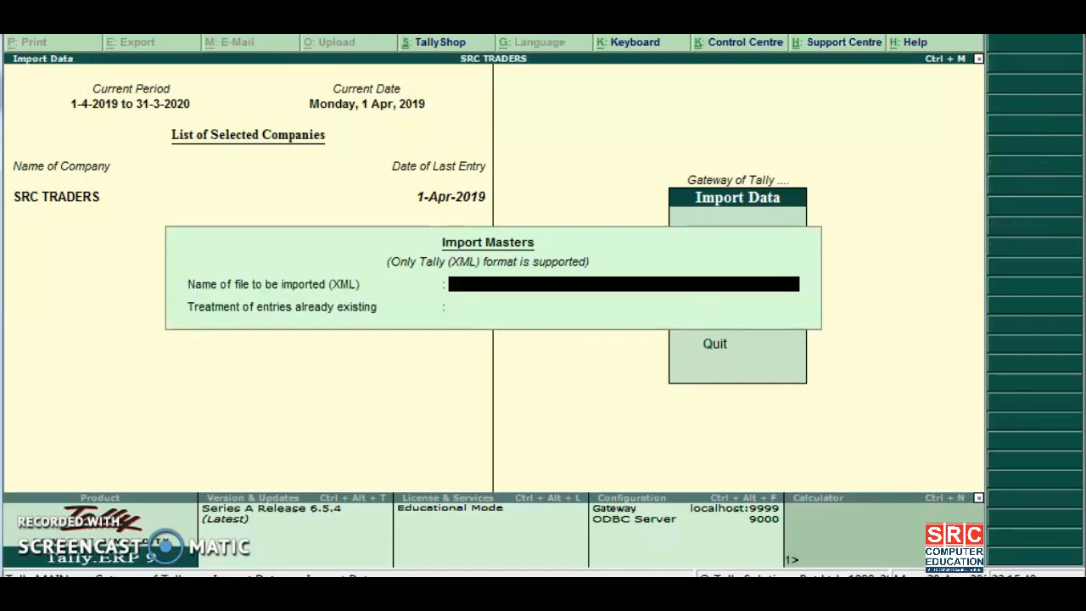
pyautogui.press('Escape')
pyautogui.press('Escape')
pyautogui.press('Escape')
pyautogui.press('Escape')
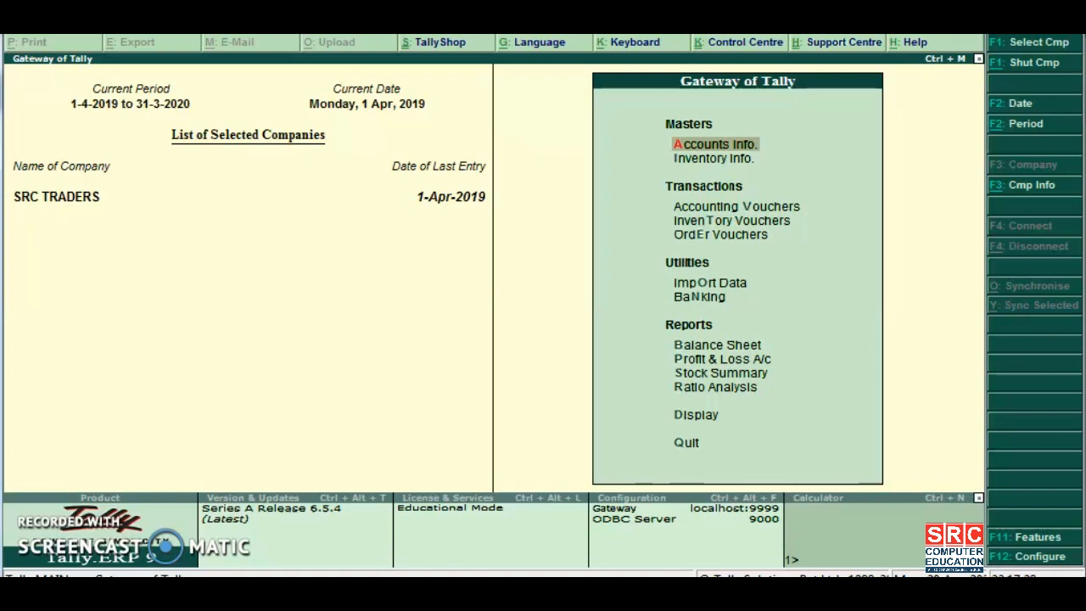
# Look at the company options, then return to the SRC TRADERS Gateway and open Accounts Info
pyautogui.hotkey('alt', 'F3')
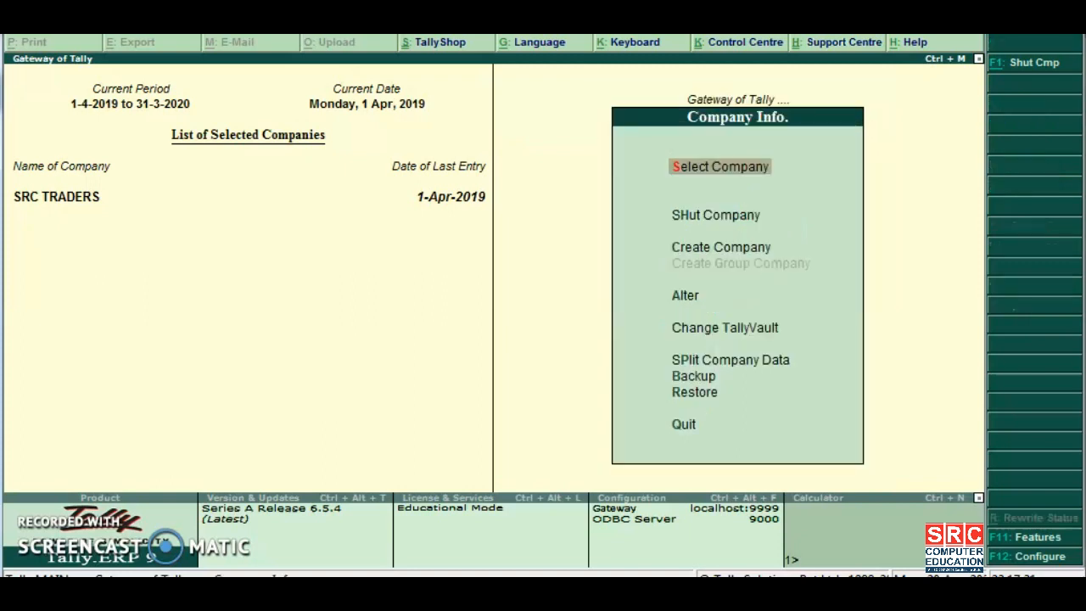
pyautogui.press('Down')
pyautogui.press('Down')
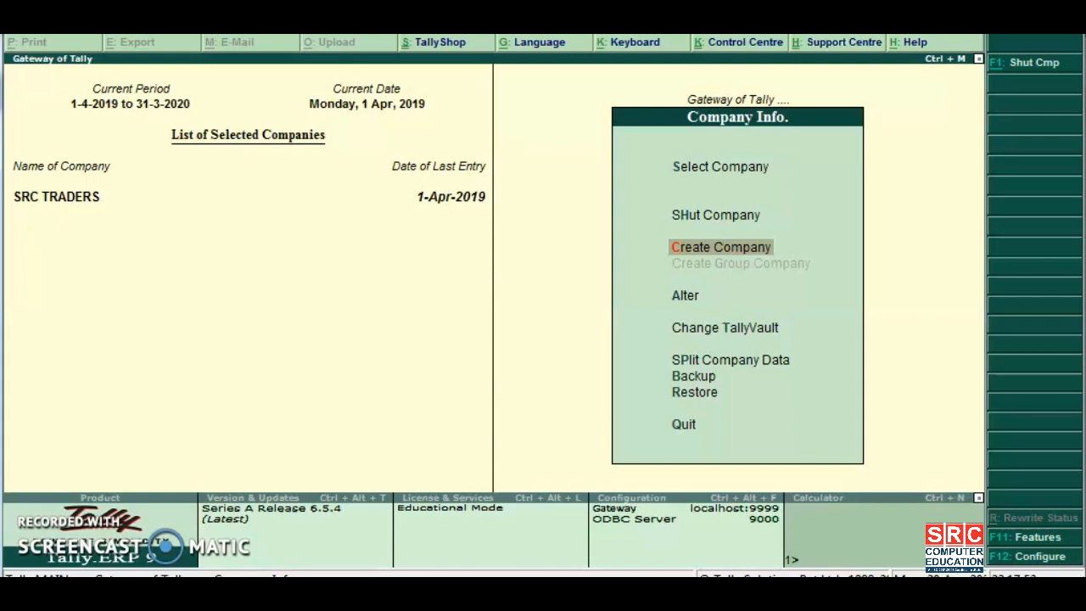
pyautogui.press('Escape')
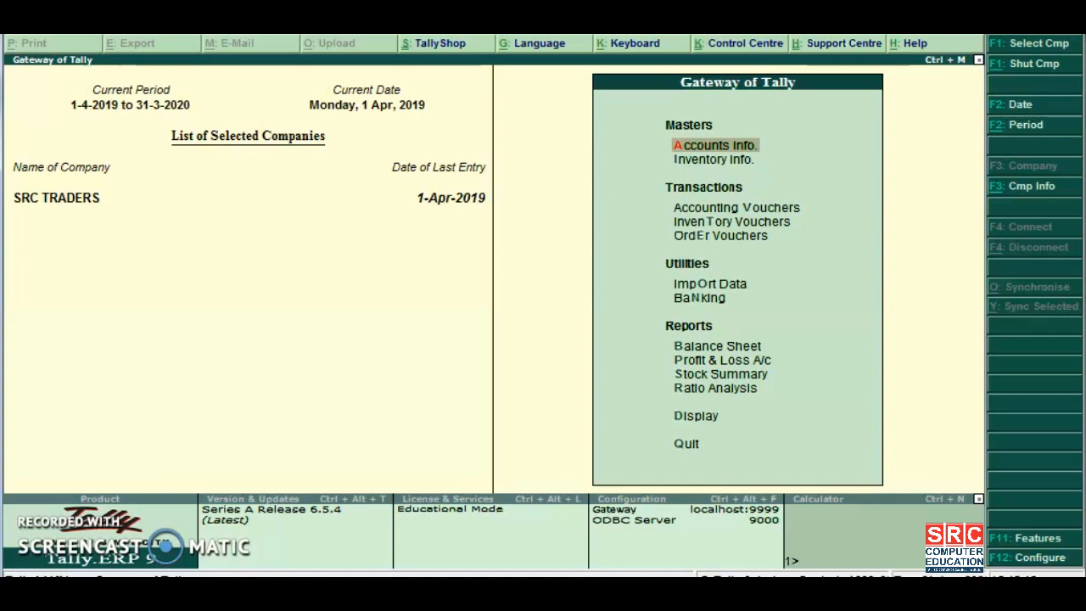
pyautogui.press('Return')
# Display the list of existing SRC TRADERS ledgers, then close it
pyautogui.press('Down')
pyautogui.press('Return')
pyautogui.press('Down')
pyautogui.press('Return')
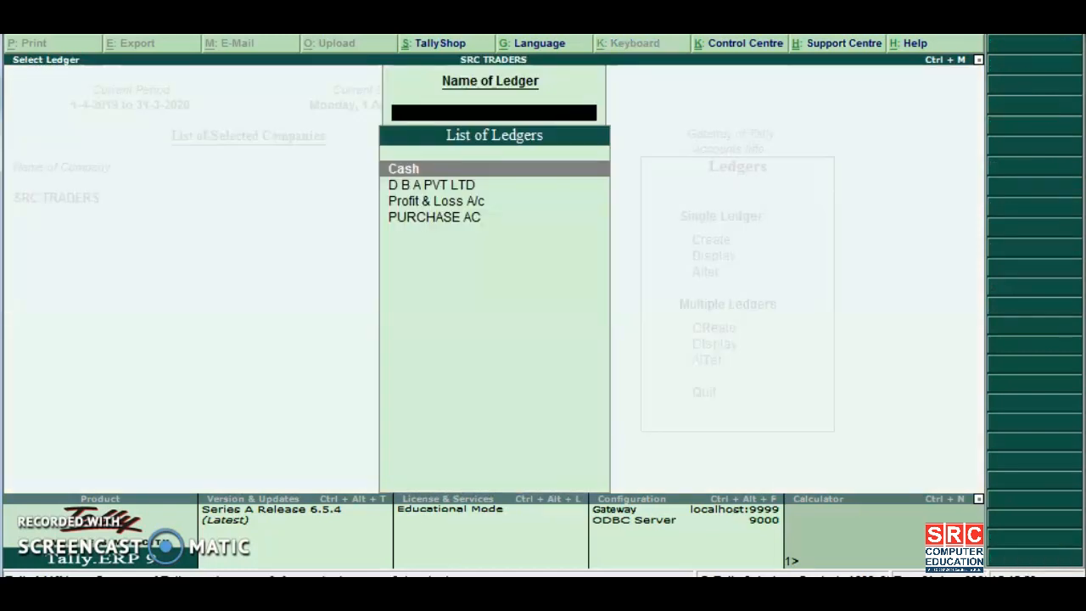
pyautogui.press('Escape')
pyautogui.press('Escape')
pyautogui.press('Escape')
# Display the list of existing stock items under Inventory Info, then close it
pyautogui.press('Down')
pyautogui.press('Return')
pyautogui.press('Down')
pyautogui.press('Down')
pyautogui.press('Up')
pyautogui.press('Return')
# Return to Accounts Info and bring up the Ledgers options
pyautogui.press('Down')
pyautogui.press('Down')
pyautogui.press('Return')
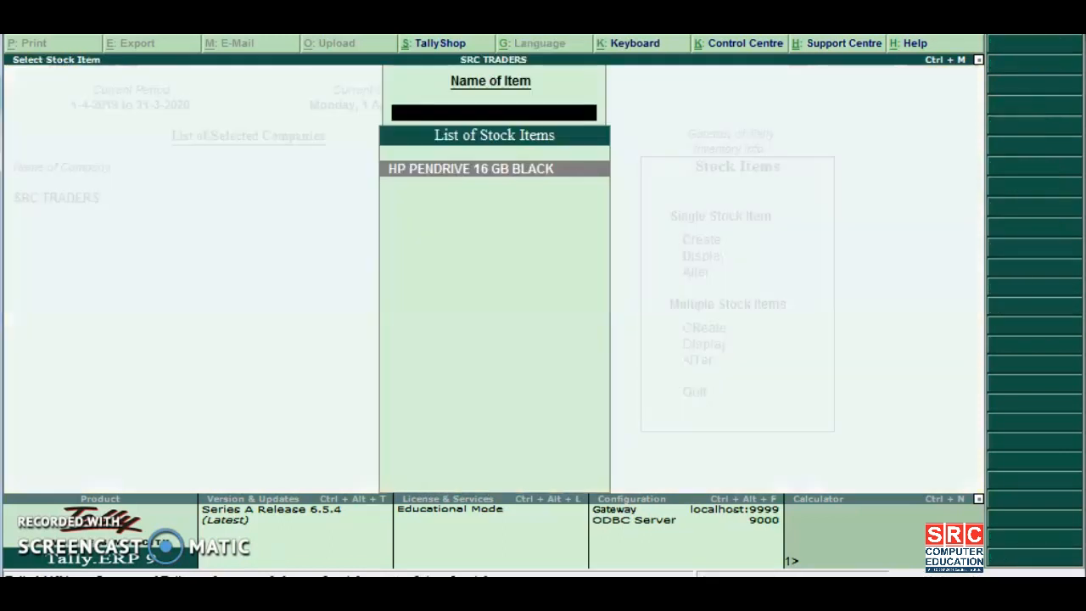
pyautogui.press('Escape')
pyautogui.press('Escape')
pyautogui.press('Escape')
pyautogui.press('Escape')
pyautogui.press('Escape')
pyautogui.press('Up')
pyautogui.press('Return')
pyautogui.press('Down')
pyautogui.press('Return')
pyautogui.press('Escape')
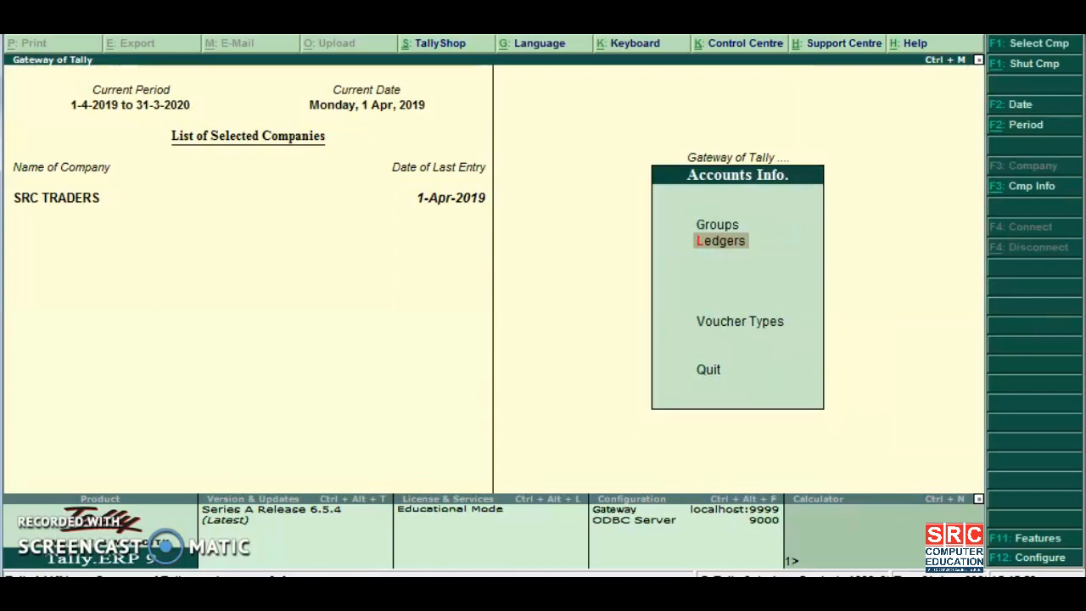
pyautogui.press('Return')
# Create Salary, Rent and Disc Allowed ledgers under Indirect Expenses
pyautogui.press('Return')
pyautogui.write('Salary')
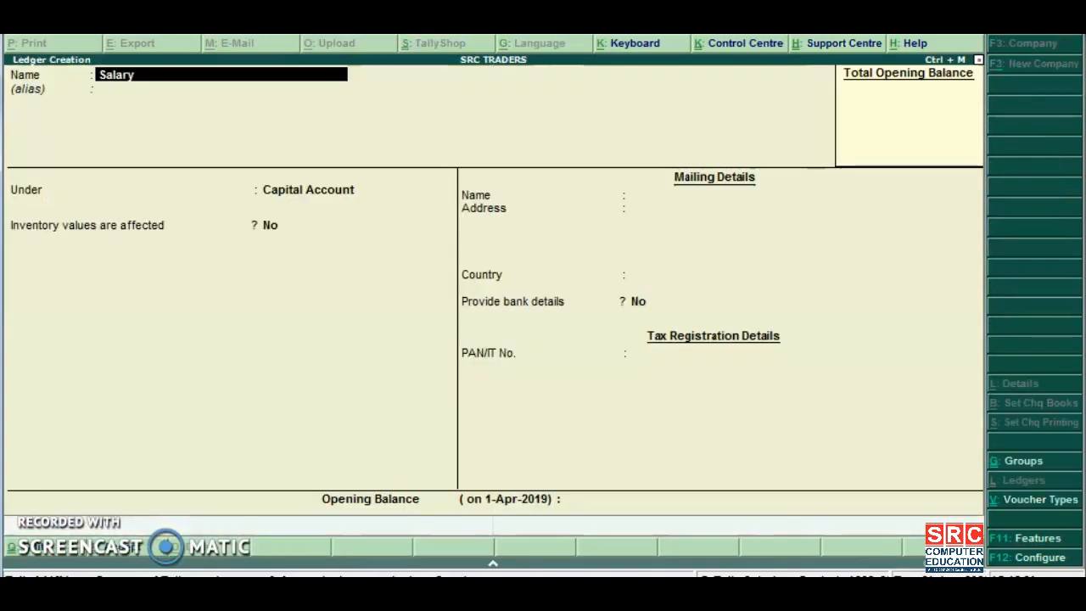
pyautogui.press('Return')
pyautogui.press('Return')
pyautogui.write('Ind')
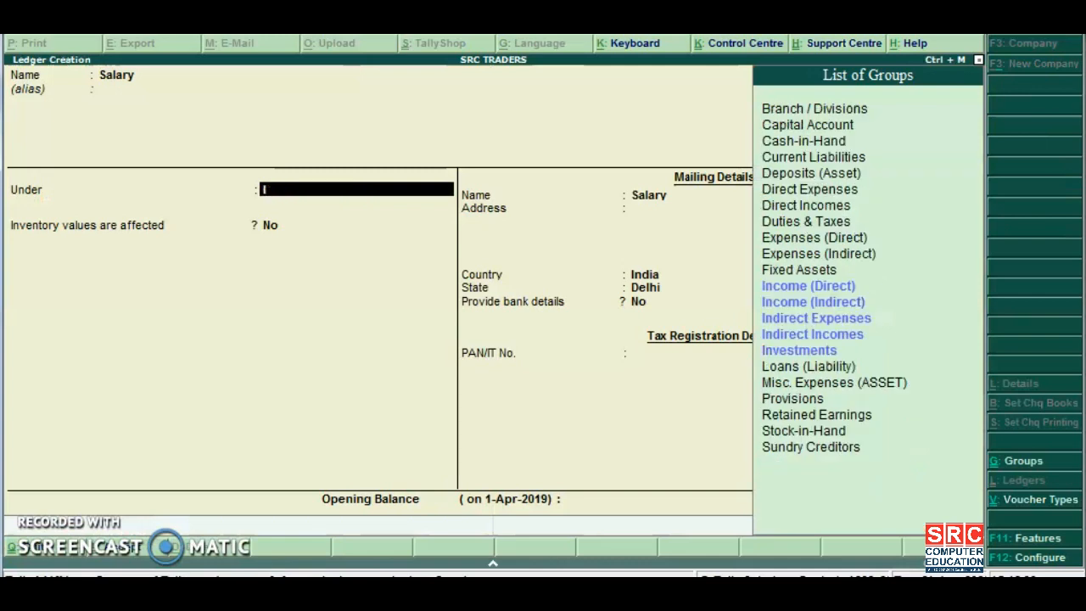
pyautogui.press('Down')
pyautogui.press('Return')
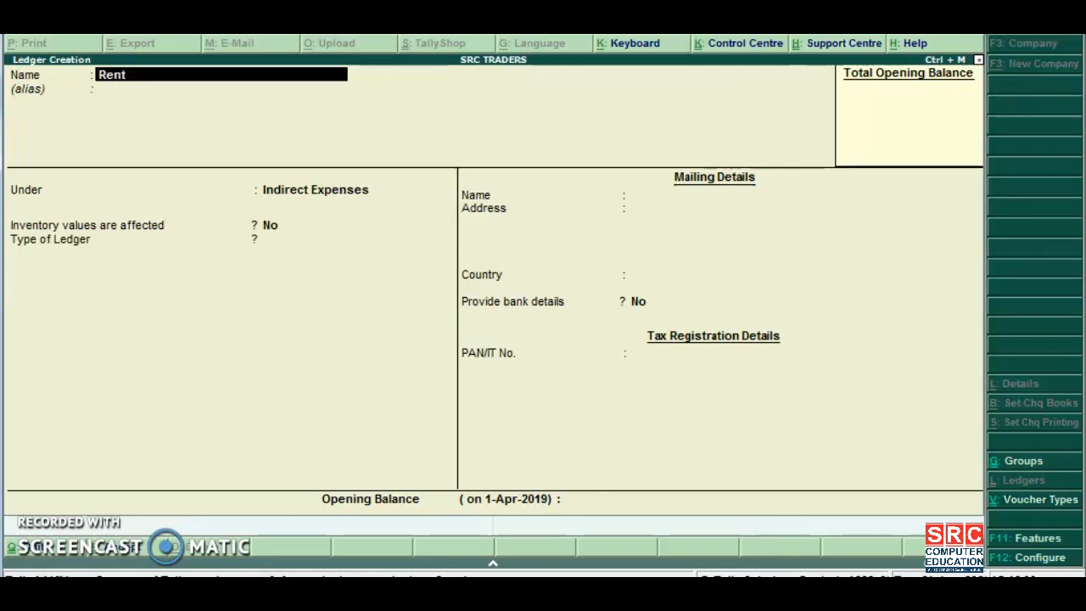
pyautogui.press('Return')
pyautogui.press('Return')
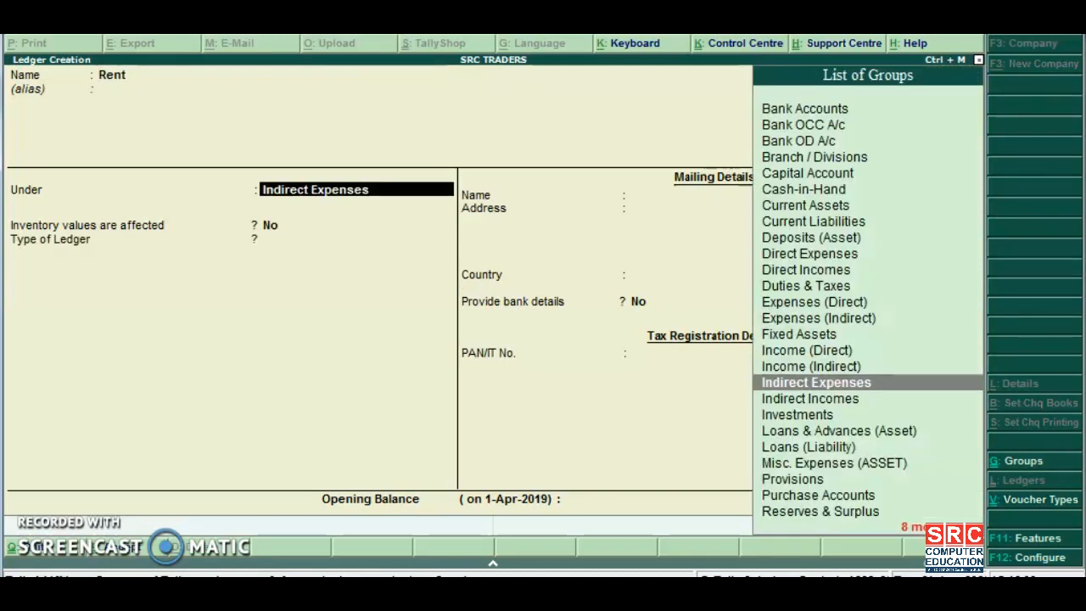
pyautogui.write('Allowed')
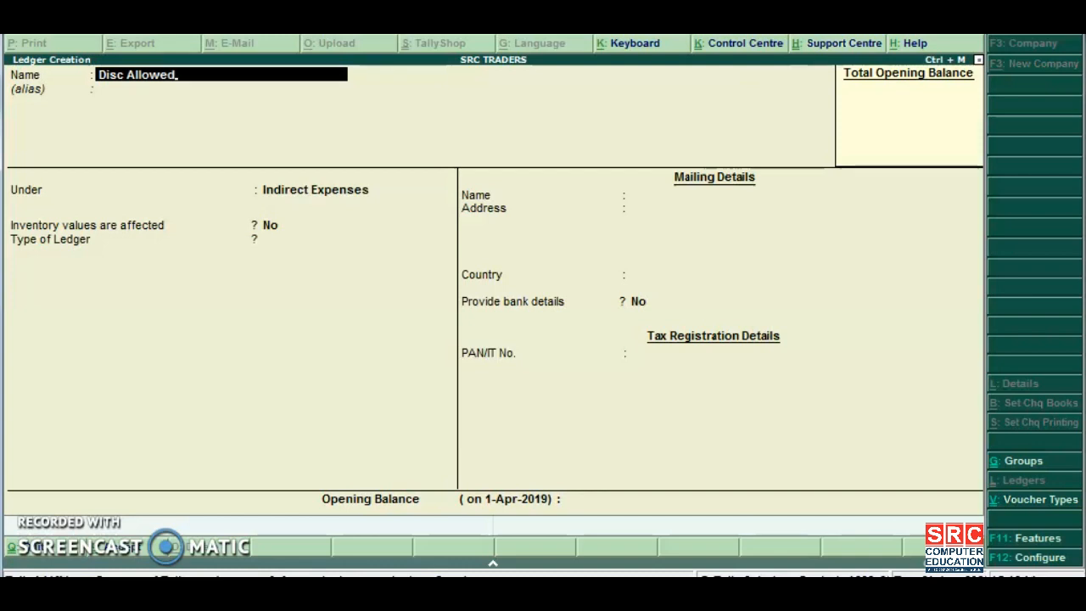
# Quit ledger creation and display the ledger list, now seven ledgers including Rent and Salary
pyautogui.press('Escape')
pyautogui.press('Escape')
pyautogui.press('Return')
pyautogui.press('Down')
pyautogui.press('Return')
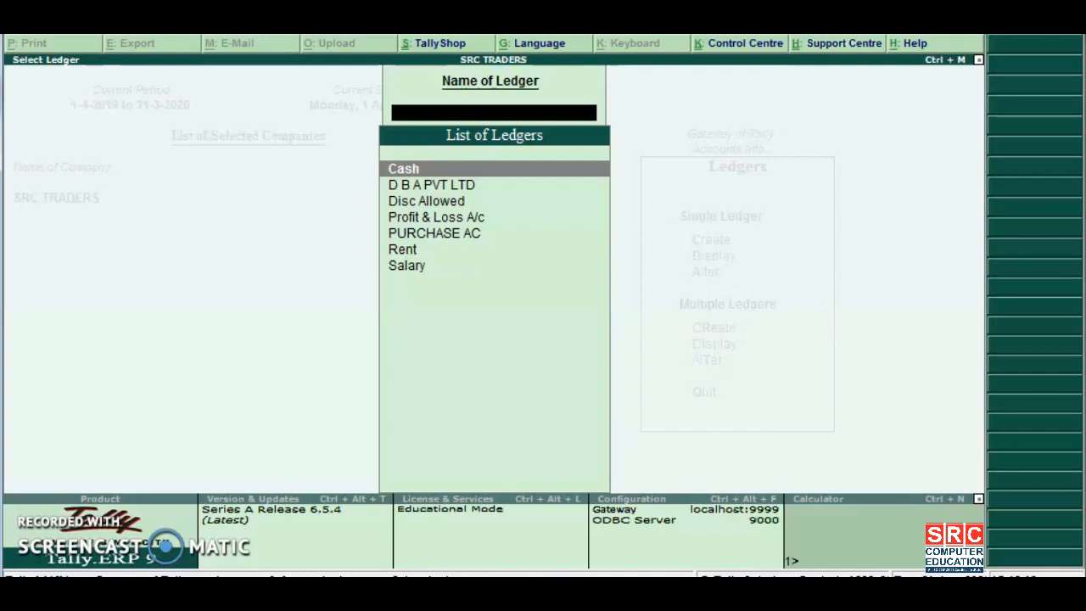
# Close the Select Ledger list and return to the Gateway of Tally
pyautogui.press('Escape')
pyautogui.press('Escape')
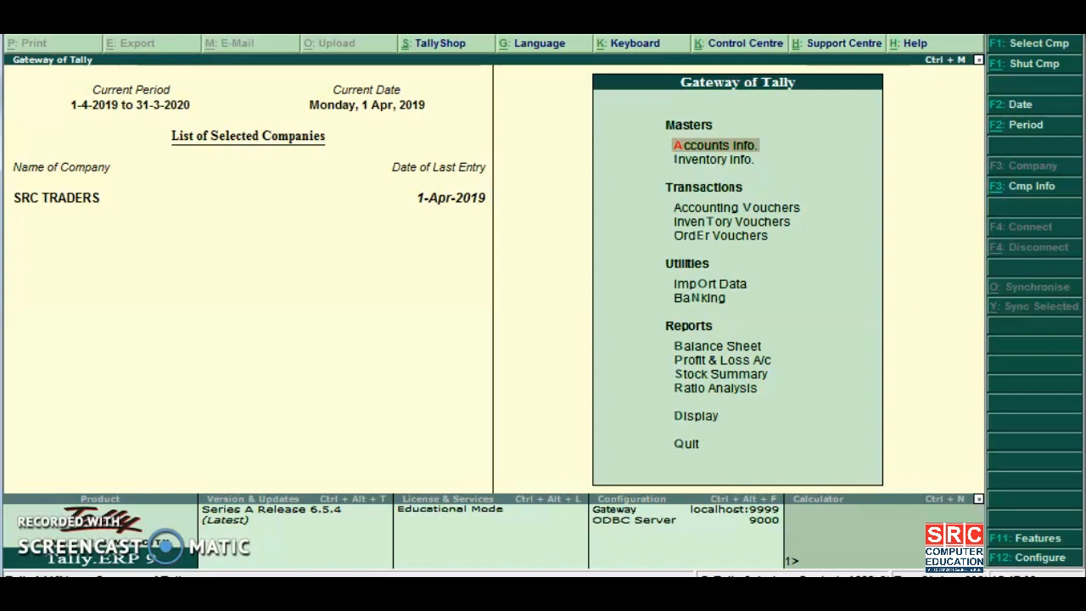
# Open the SRC TRADERS List of Ledgers report and bring up its export settings with Alt+E
pyautogui.press('d')
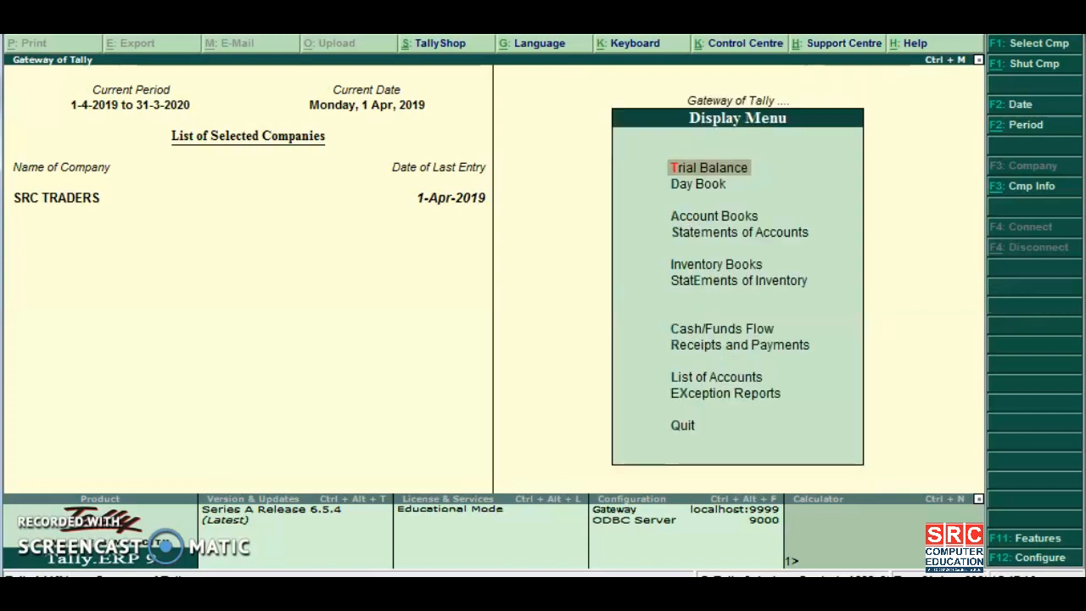
pyautogui.press('Up')
pyautogui.press('Up')
pyautogui.press('Up')
pyautogui.press('Up')
pyautogui.press('Down')
pyautogui.press('Return')
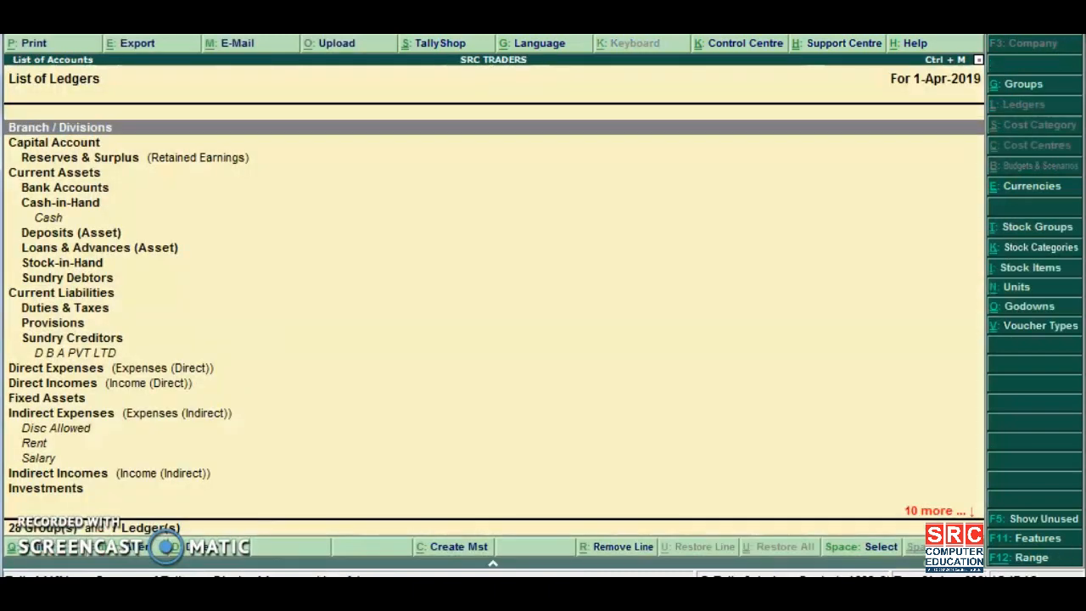
pyautogui.hotkey('alt', 'e')
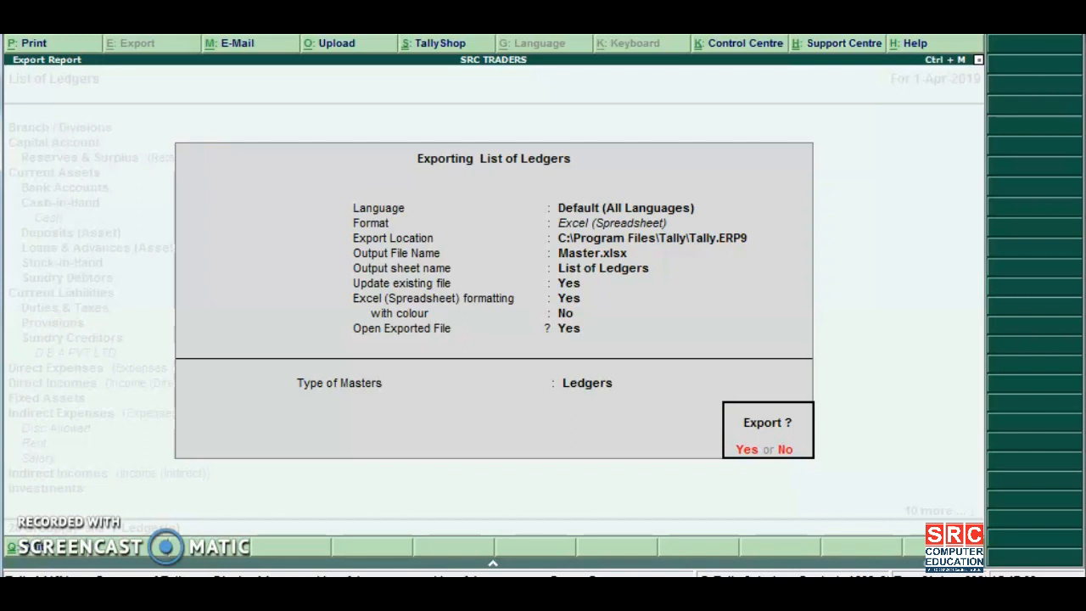
# Keep the default language and switch the ledger export format to XML (Data Interchange)
pyautogui.press('n')
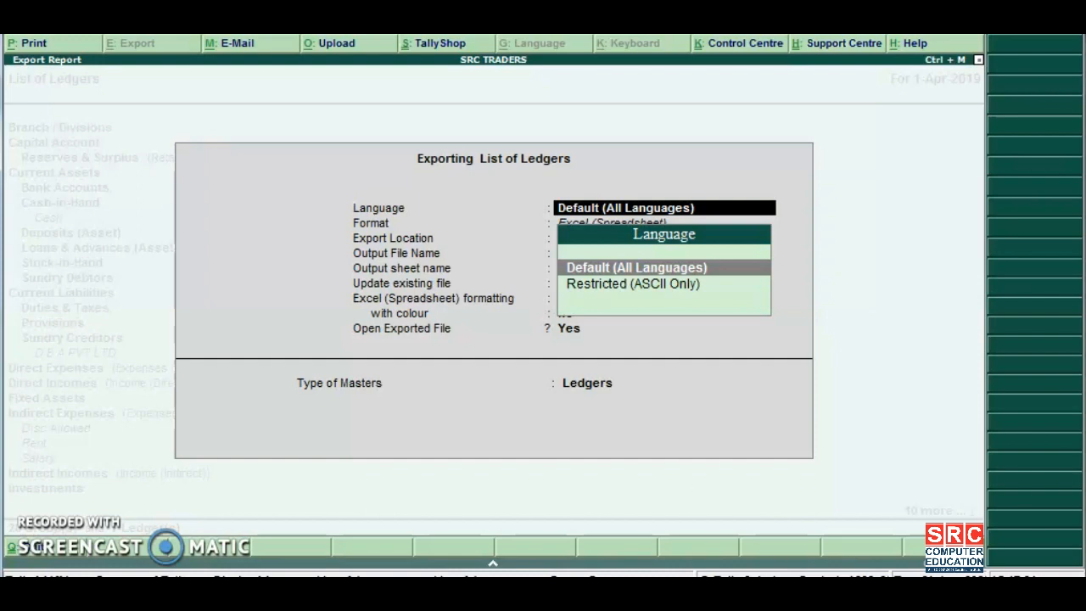
pyautogui.press('Return')
pyautogui.press('Down')
pyautogui.press('Down')
pyautogui.press('Down')
pyautogui.press('Down')
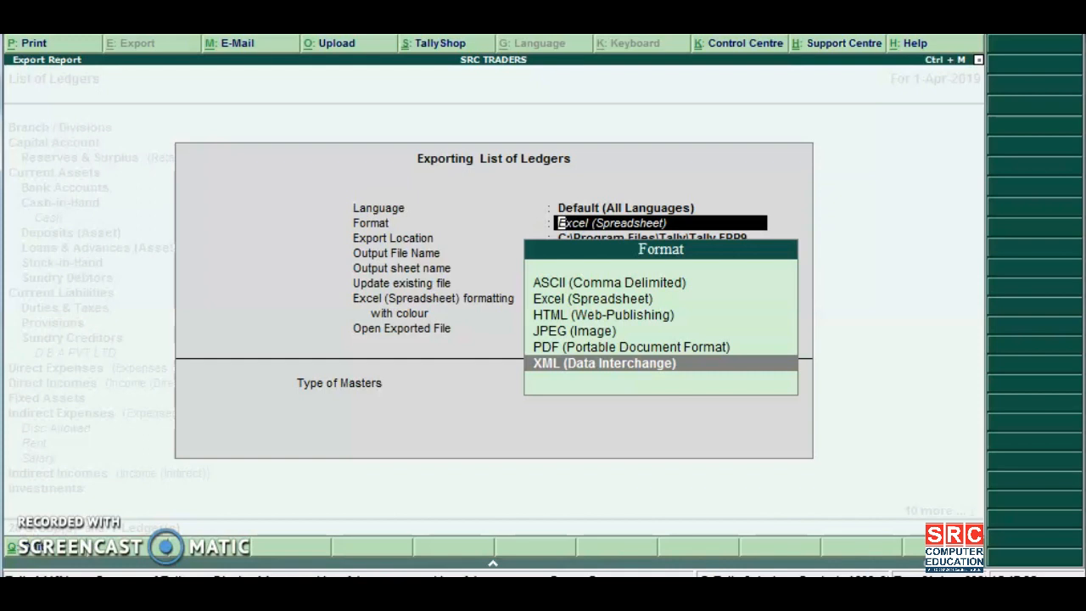
pyautogui.press('Return')
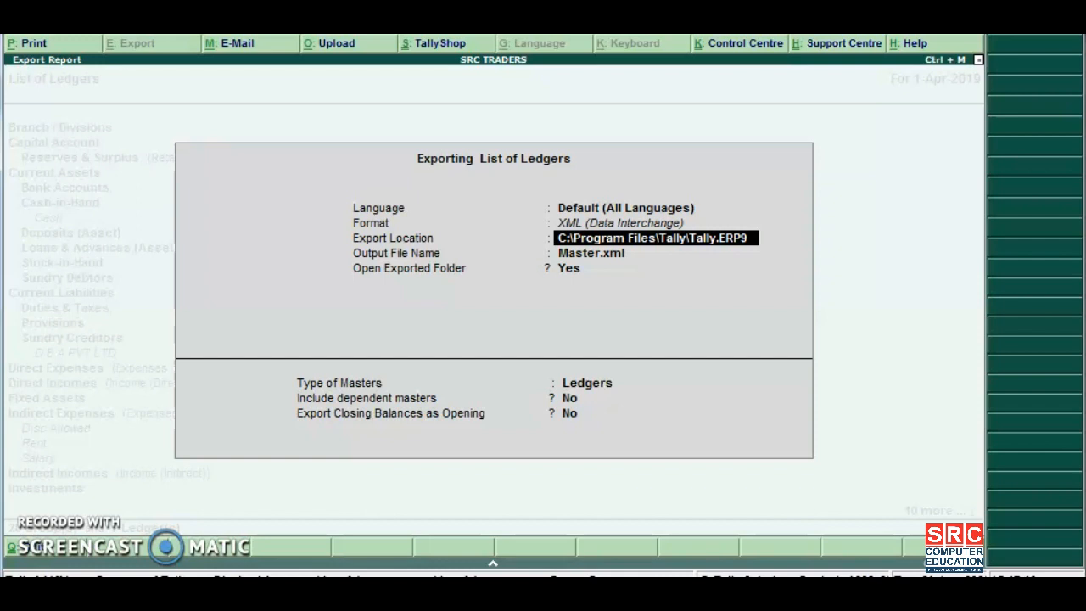
pyautogui.press('Return')
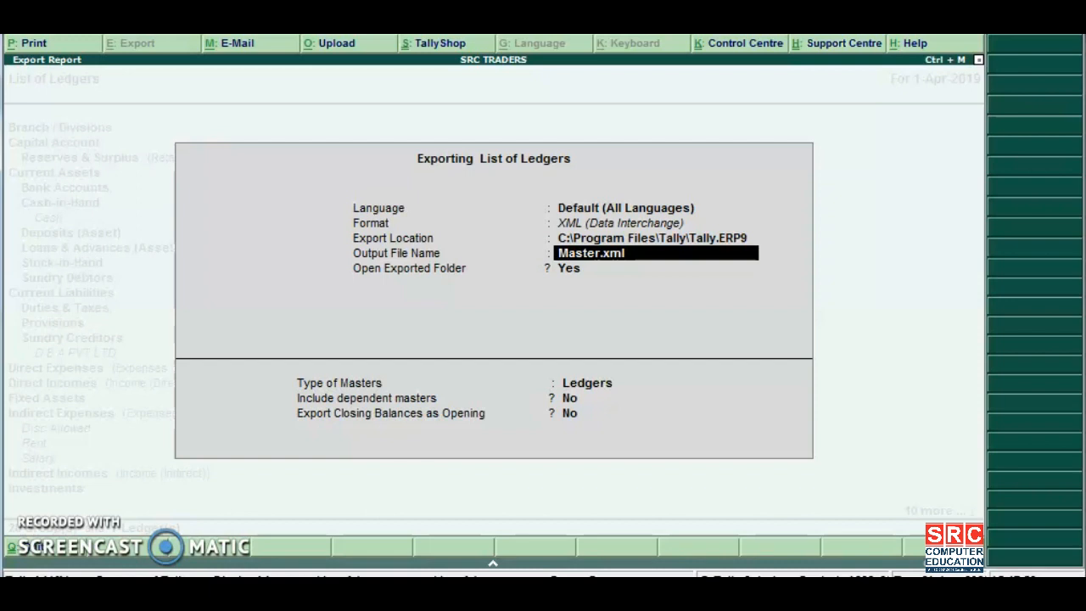
# Export the Ledgers masters to abc.xml without closing balances, and confirm the export
pyautogui.write('a')
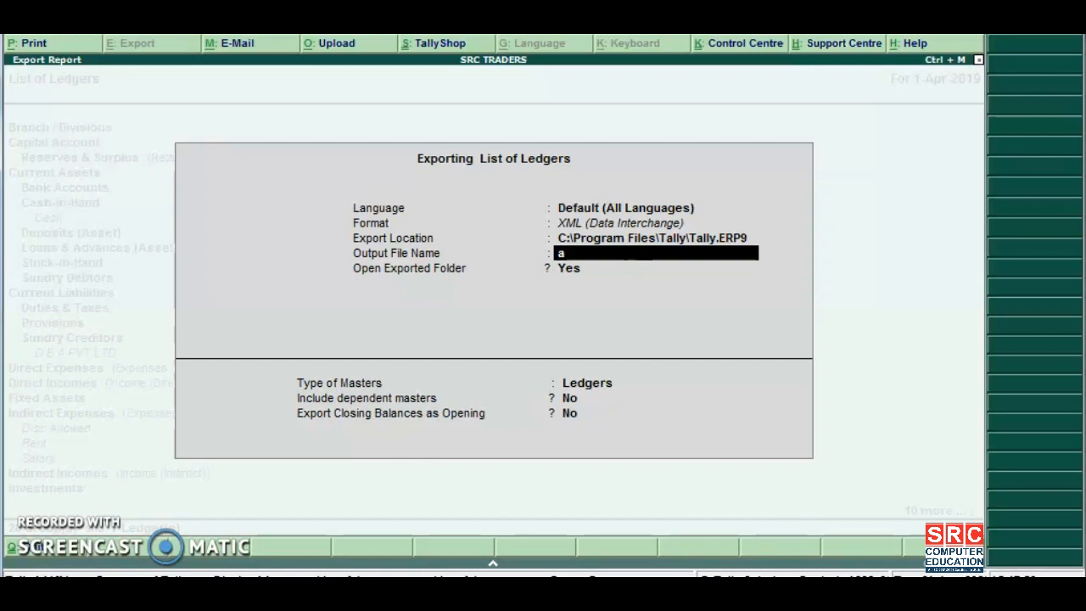
pyautogui.write('bc.xml')
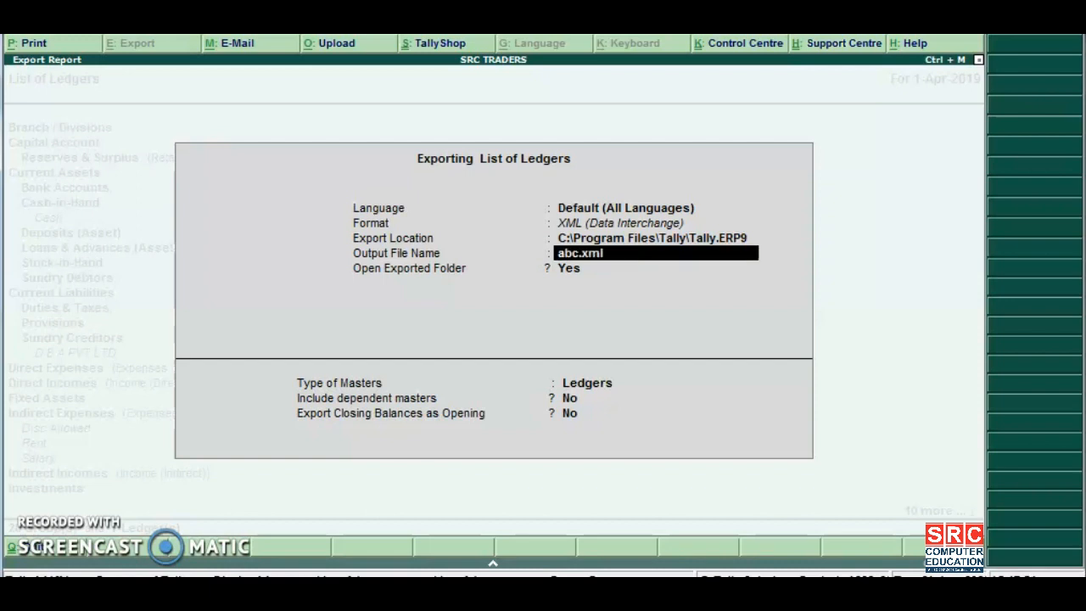
pyautogui.press('Return')
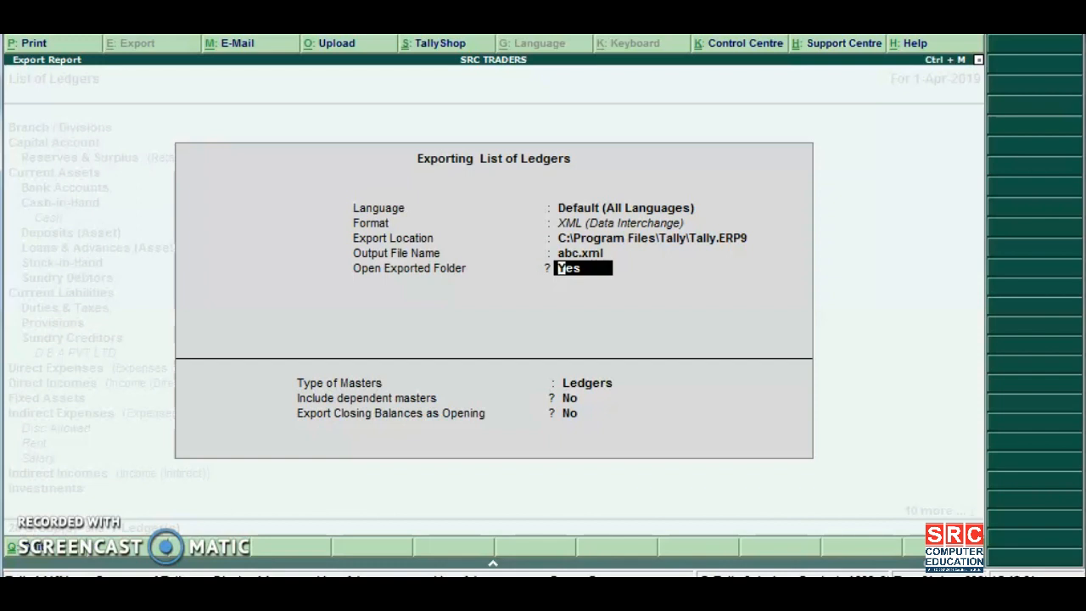
pyautogui.press('Return')
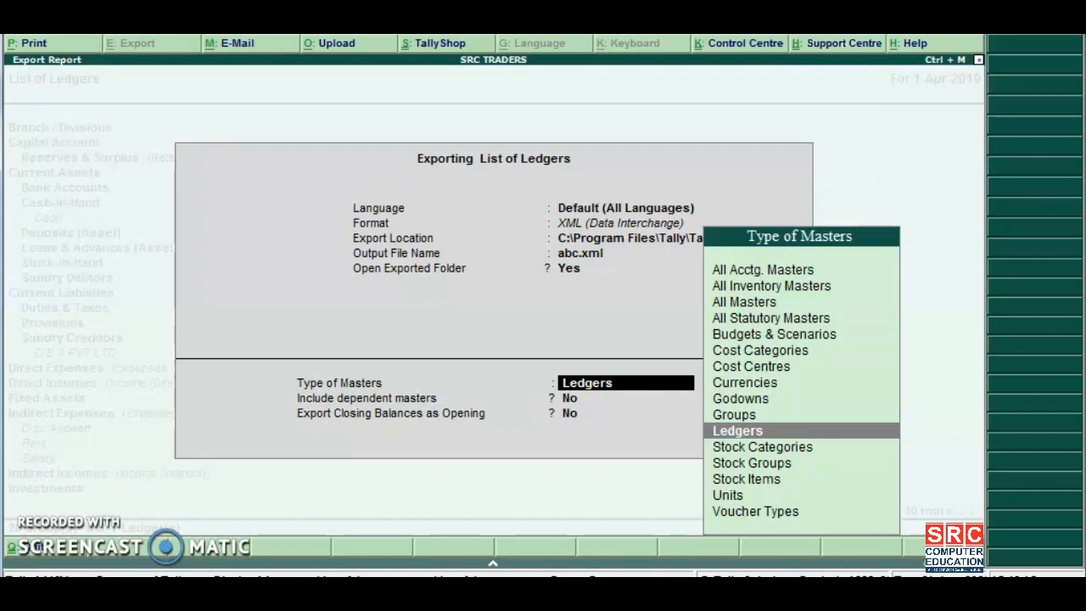
pyautogui.press('Return')
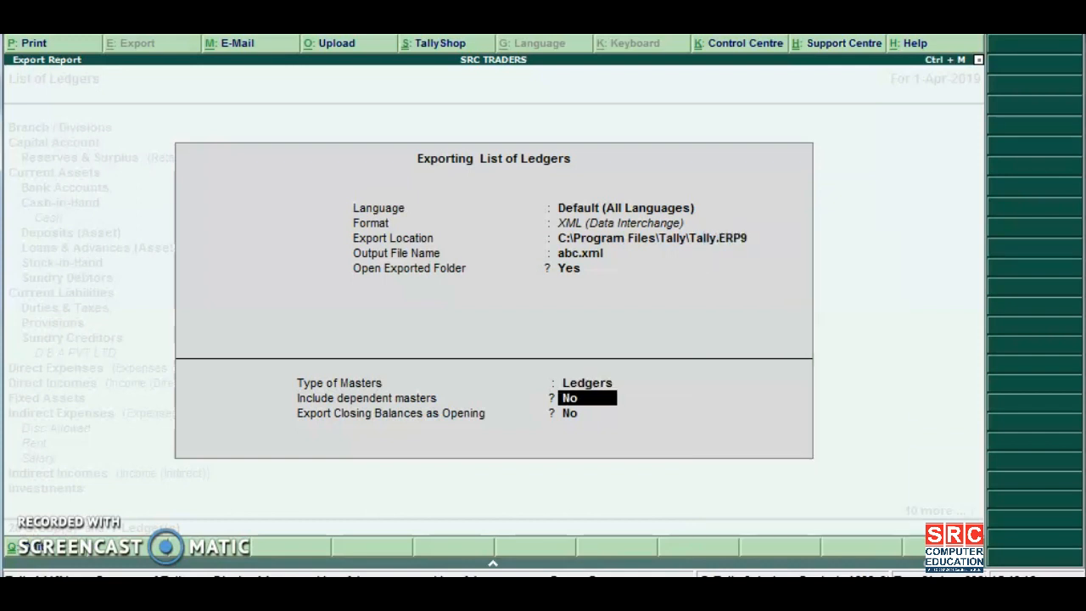
pyautogui.press('Return')
pyautogui.press('Return')
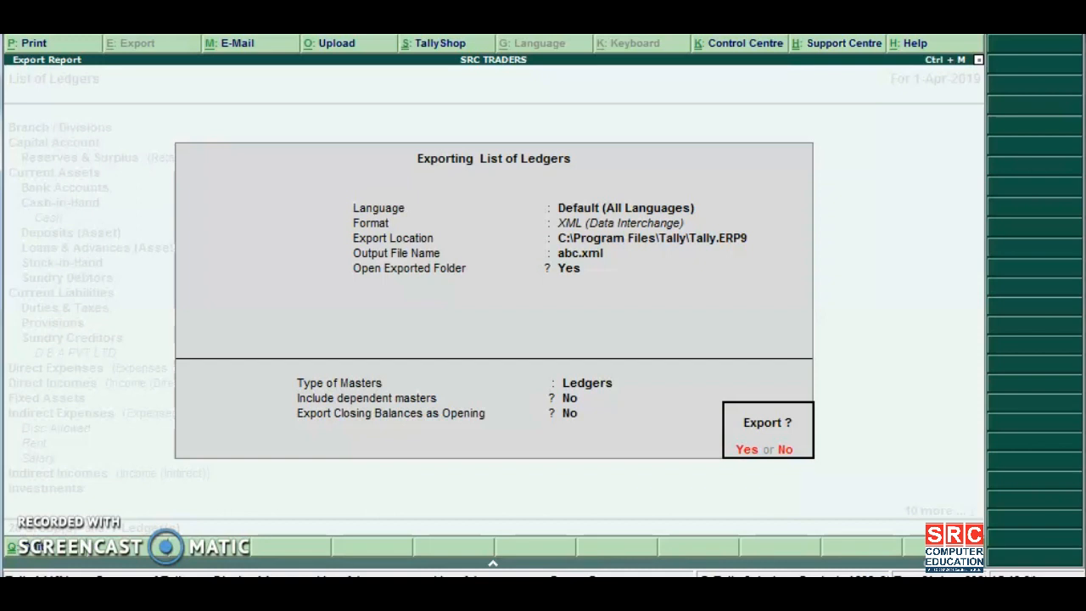
pyautogui.press('Return')
pyautogui.press('Return')
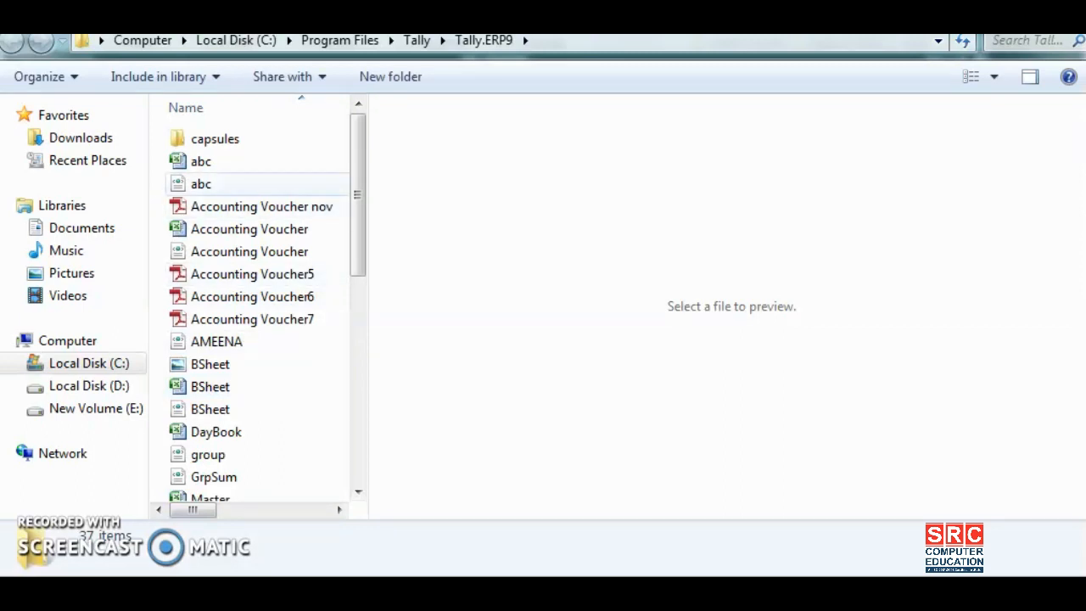
# Select the exported abc XML file in the Tally.ERP9 folder, then return to Tally
pyautogui.click(202, 184)
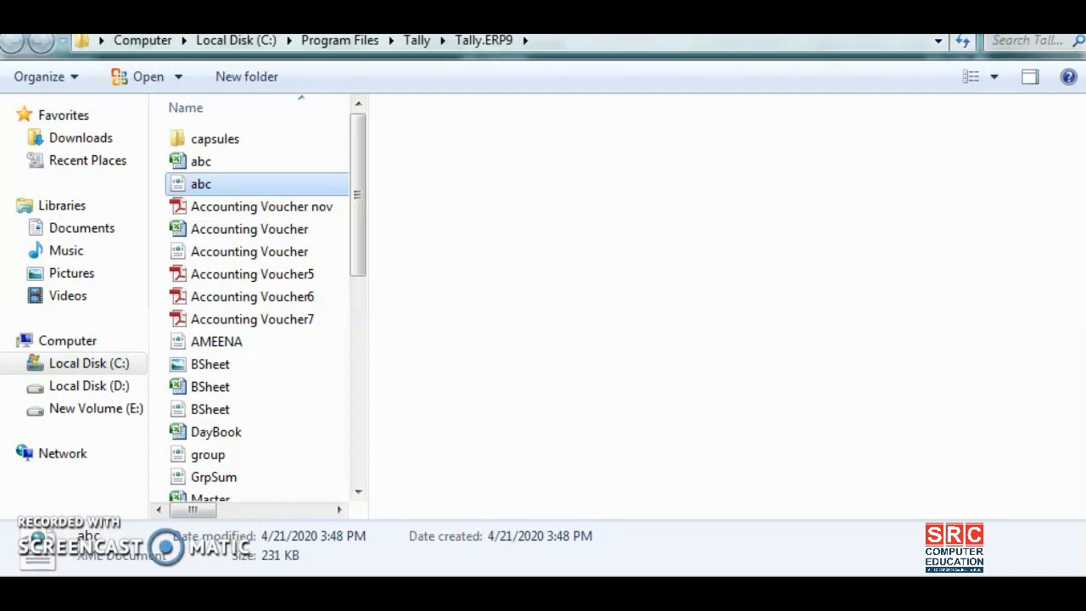
pyautogui.hotkey('alt', 'Tab')
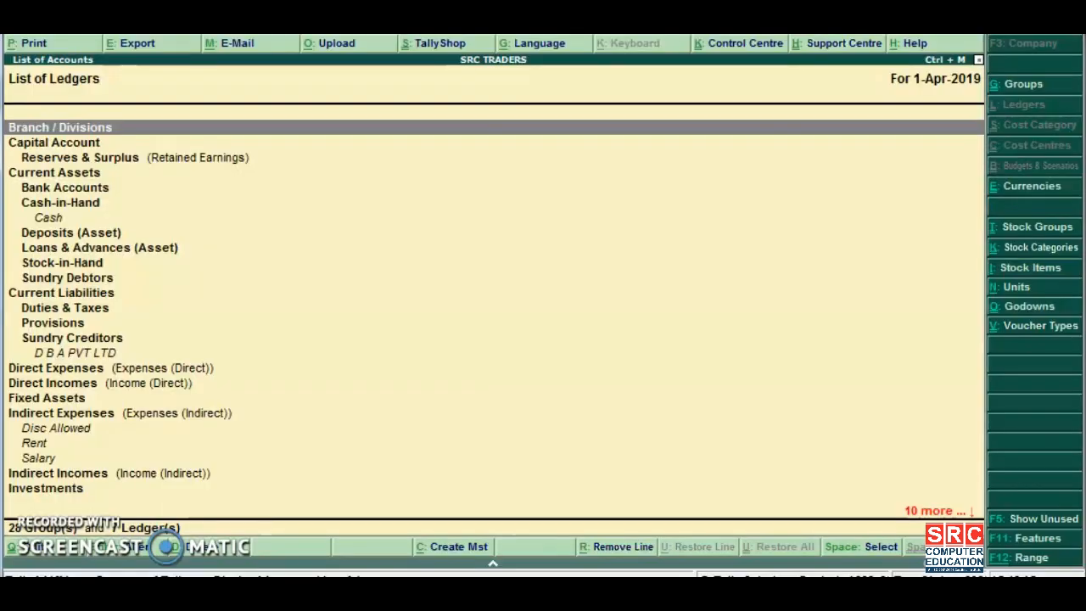
# Return to Gateway of Tally and open the Company Info menu (Alt+F3) at Create Company
pyautogui.press('Escape')
pyautogui.press('Escape')
pyautogui.press('Escape')
pyautogui.press('Escape')
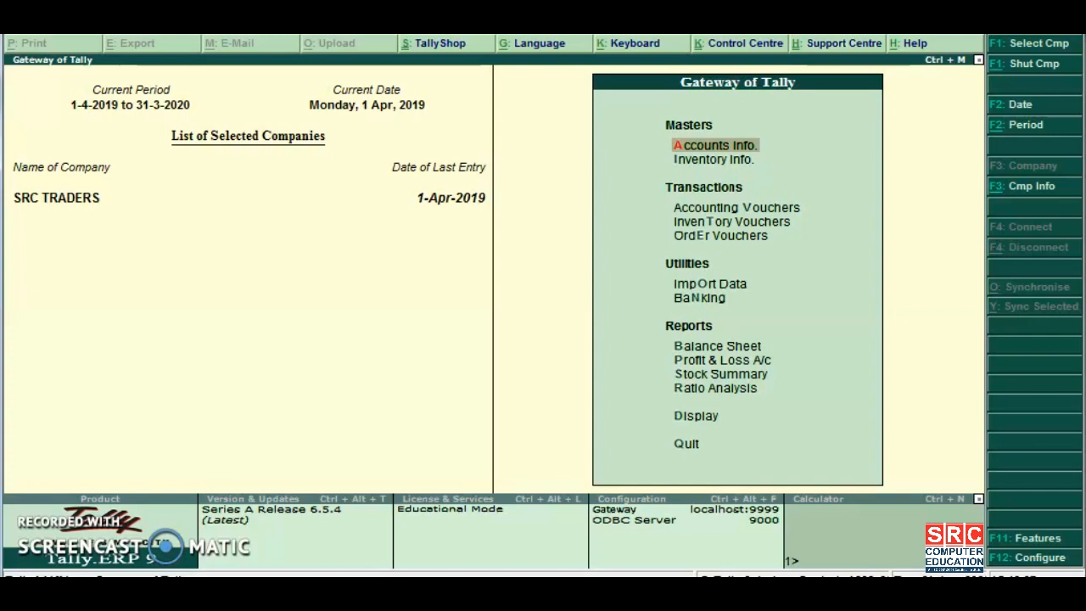
pyautogui.hotkey('alt', 'F3')
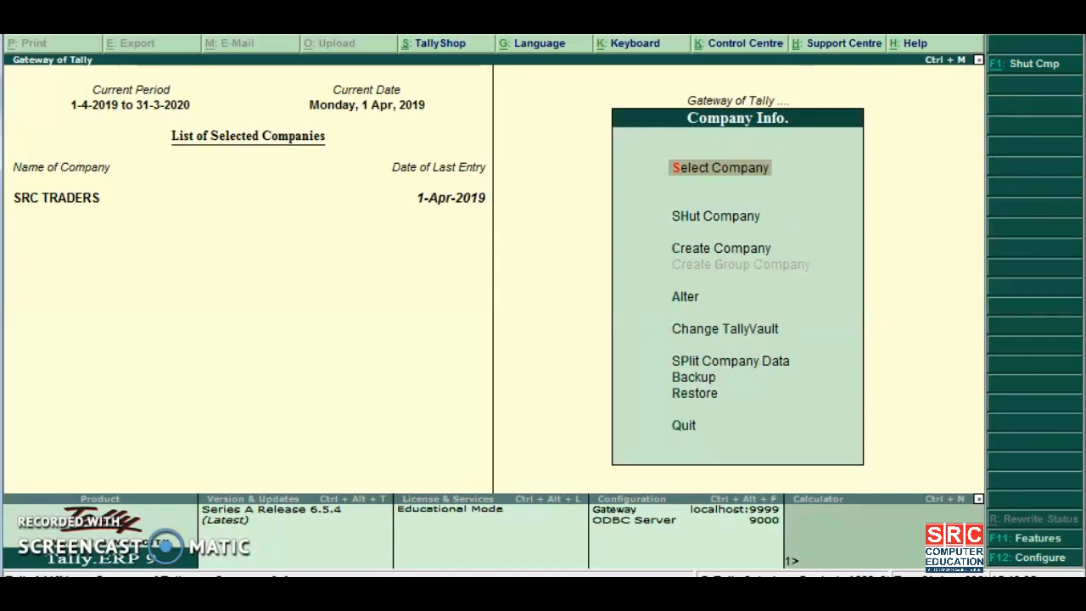
pyautogui.press('Down')
pyautogui.press('Down')
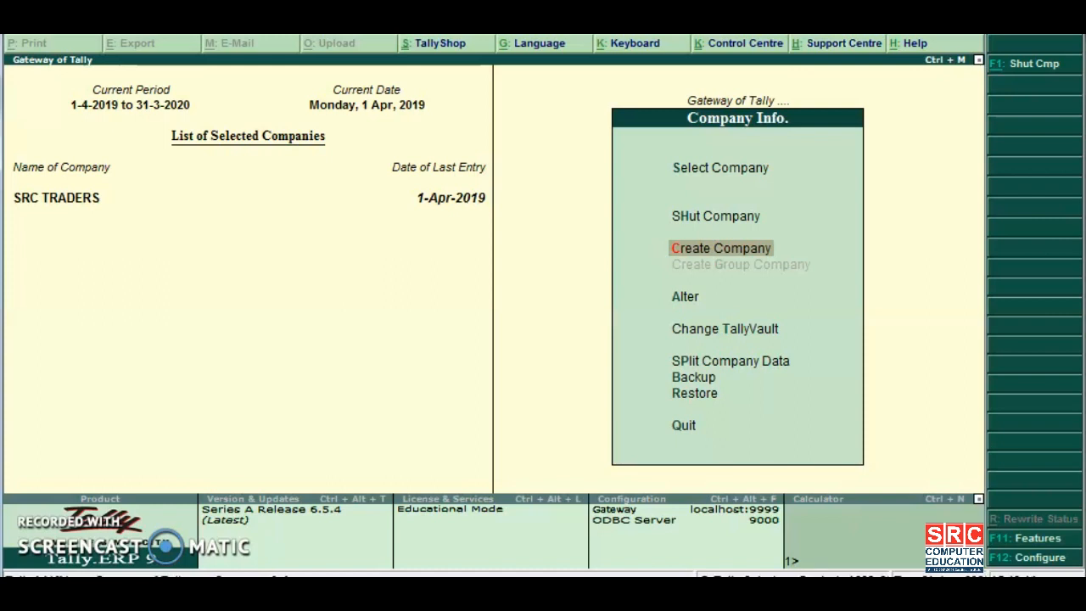
# Create company 'Src Traders Branch 2' with state Delhi, accepting the remaining default details
pyautogui.press('Return')
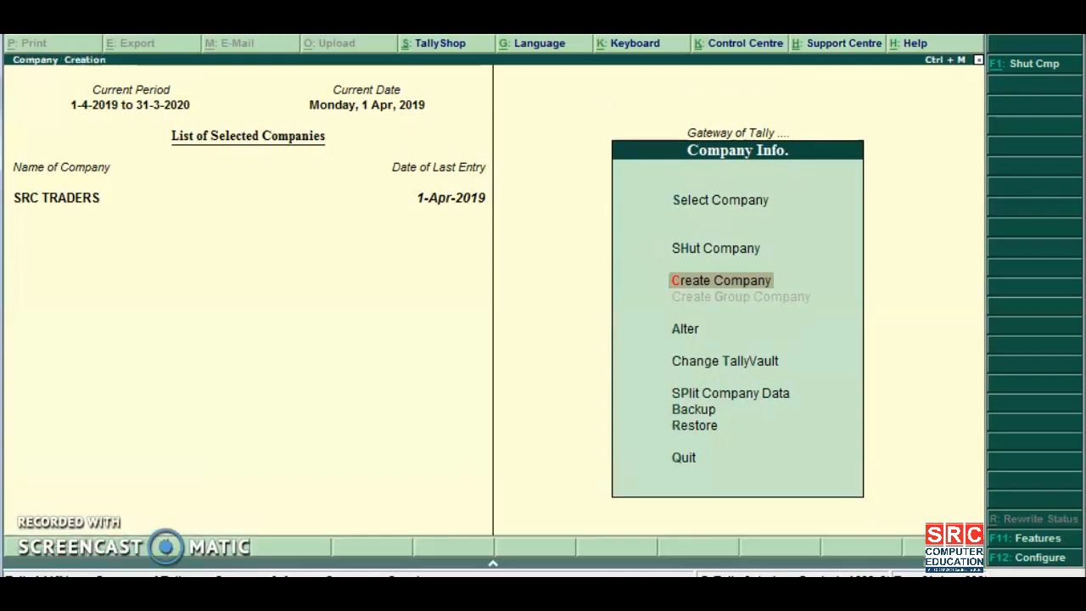
pyautogui.write('Src R')
pyautogui.press('BackSpace')
pyautogui.press('BackSpace')
pyautogui.write('Traders')
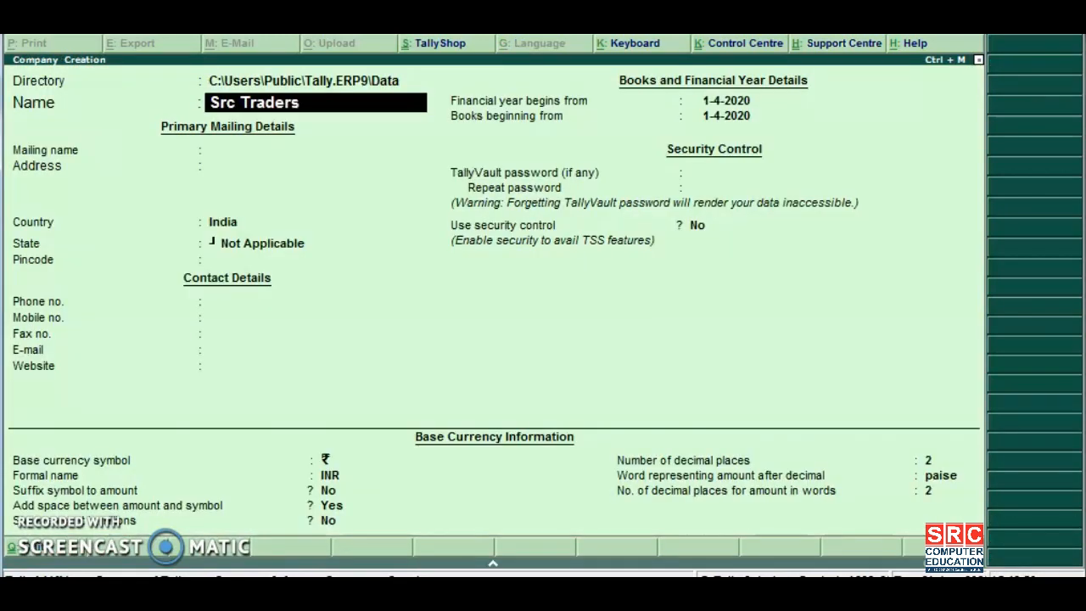
pyautogui.write(' Branch 2')
pyautogui.press('Return')
pyautogui.press('Return')
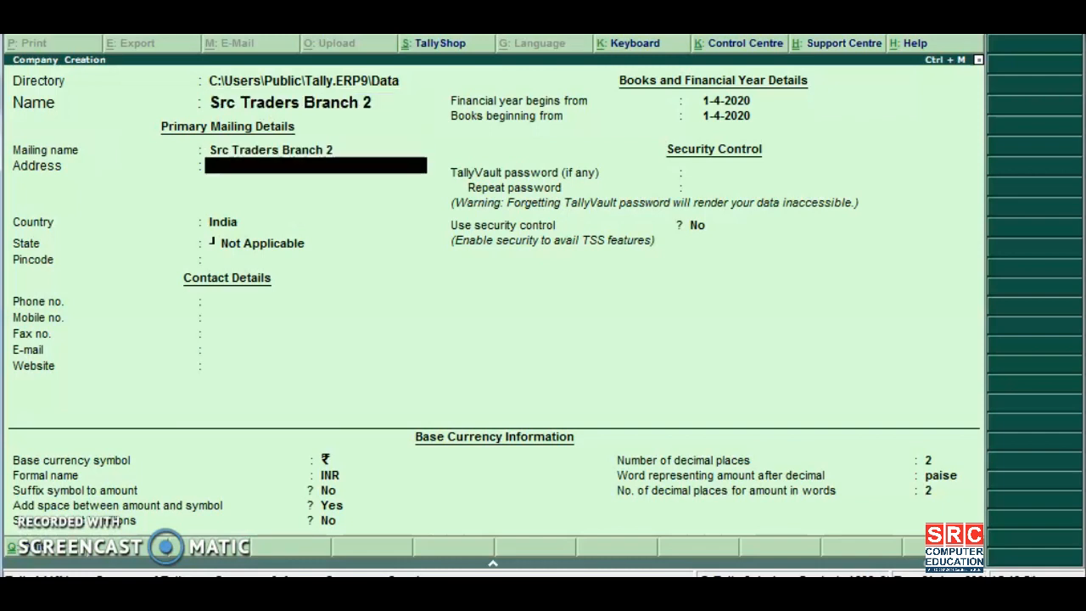
pyautogui.press('Return')
pyautogui.press('Return')
pyautogui.write('De')
pyautogui.press('Return')
pyautogui.press('Return')
pyautogui.press('Return')
pyautogui.press('Return')
pyautogui.press('Return')
pyautogui.press('Return')
pyautogui.press('Return')
pyautogui.press('Return')
pyautogui.press('Return')
pyautogui.press('Return')
pyautogui.press('Return')
pyautogui.press('Return')
pyautogui.press('Return')
pyautogui.press('Return')
pyautogui.press('Return')
pyautogui.press('Return')
pyautogui.press('Return')
pyautogui.press('Return')
pyautogui.press('Return')
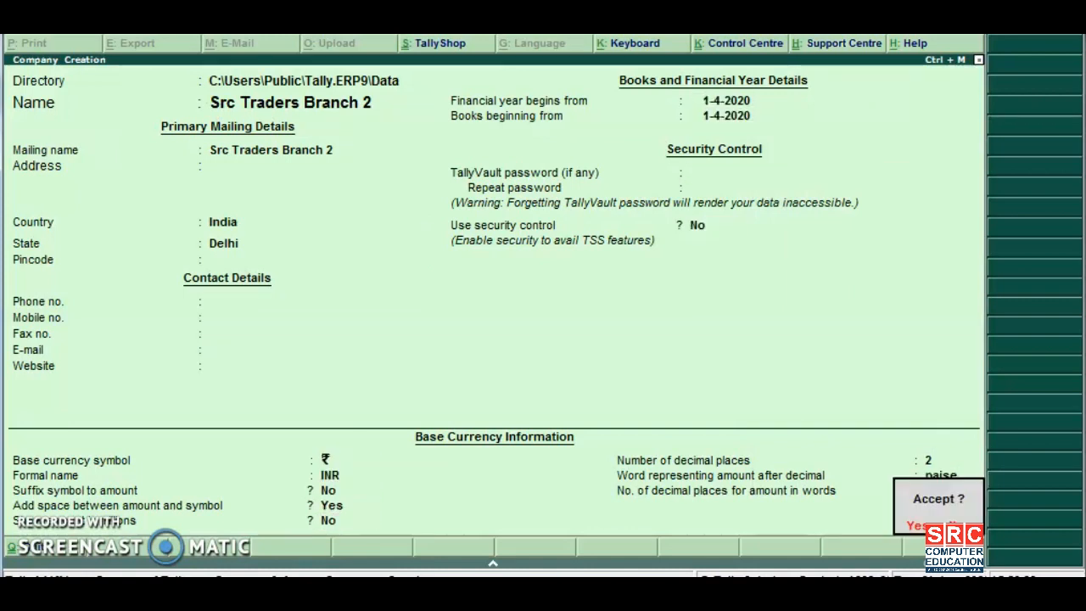
pyautogui.press('Return')
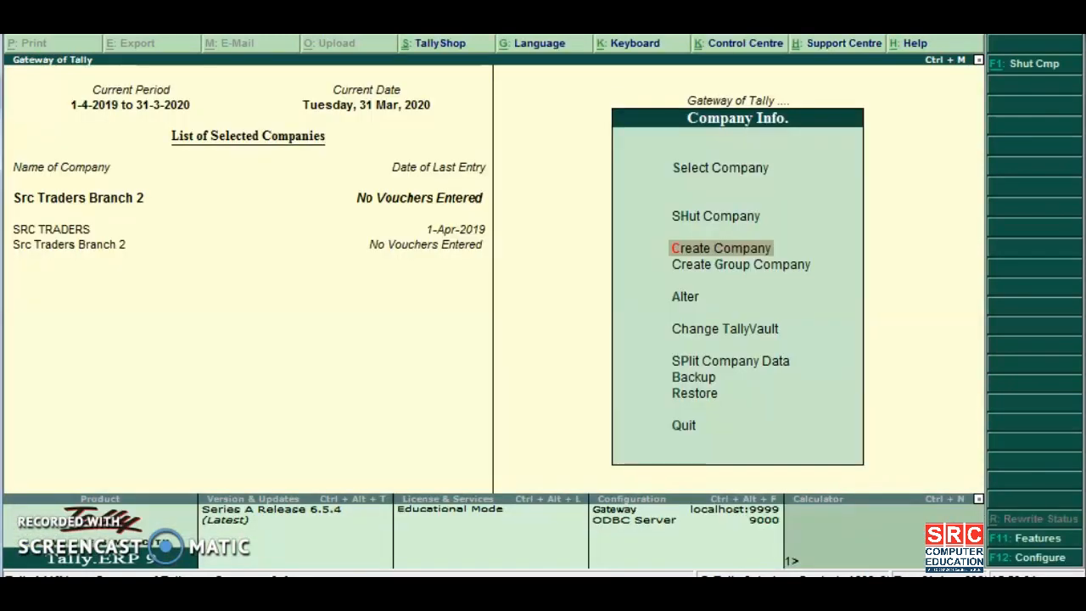
pyautogui.press('Escape')
pyautogui.press('Escape')
pyautogui.press('Escape')
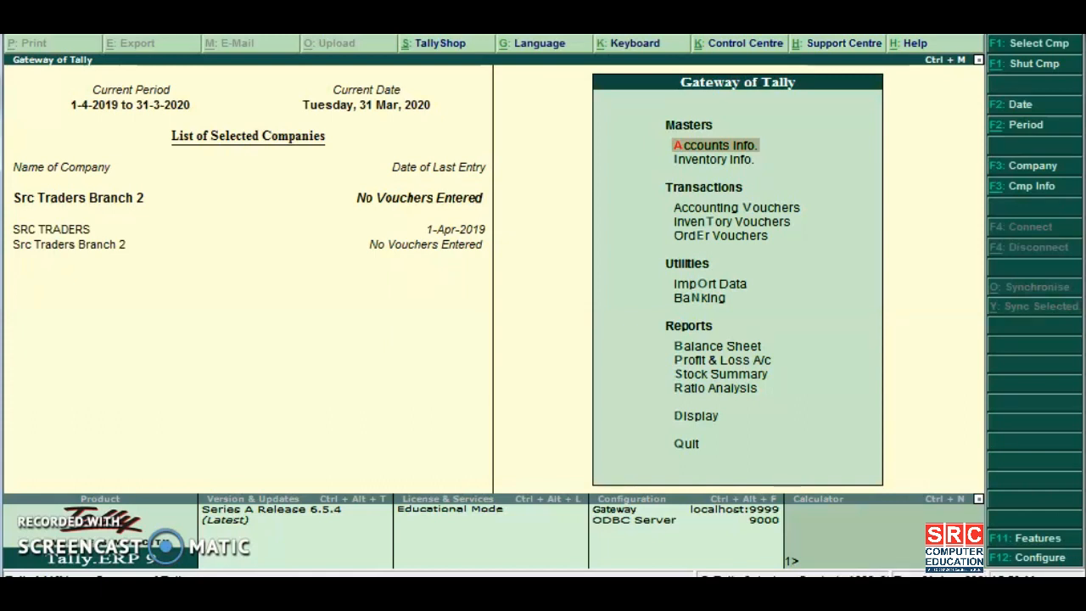
pyautogui.press('Return')
pyautogui.press('Down')
pyautogui.press('Return')
pyautogui.press('Down')
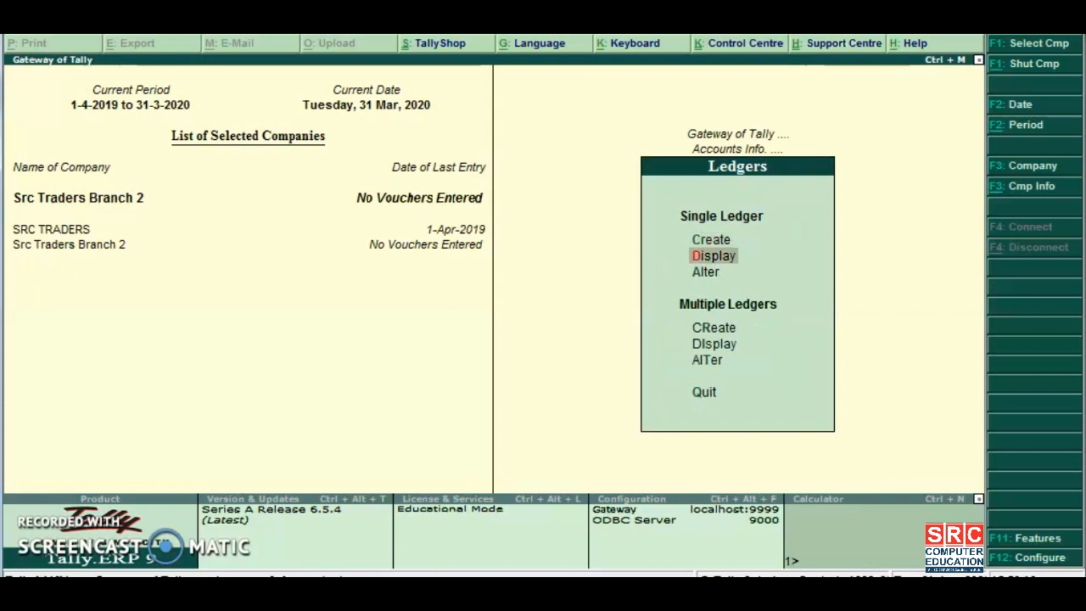
pyautogui.press('Return')
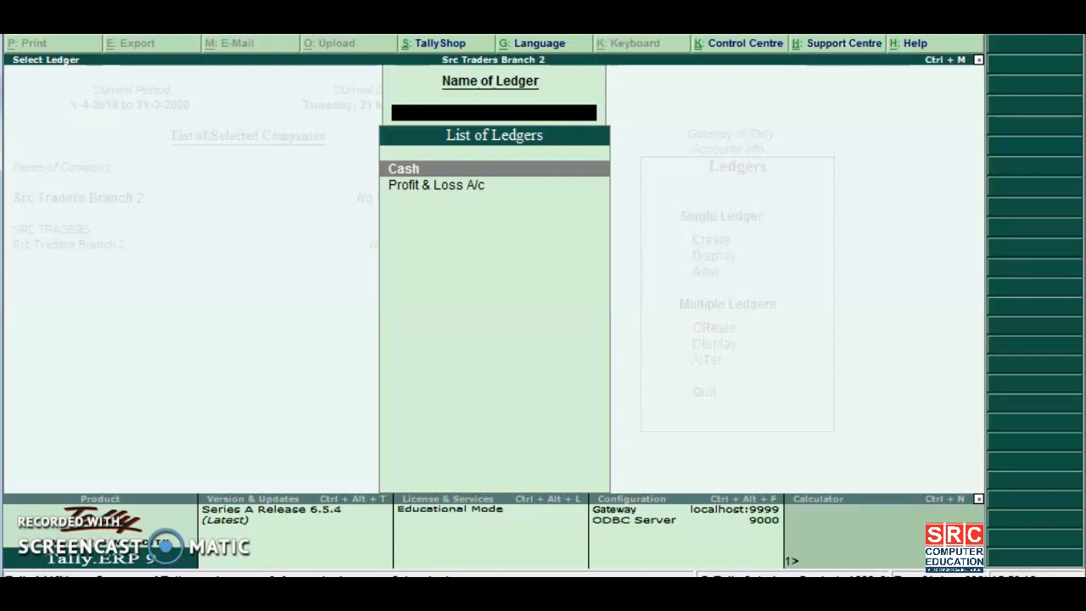
pyautogui.press('Escape')
pyautogui.press('Escape')
pyautogui.press('Escape')
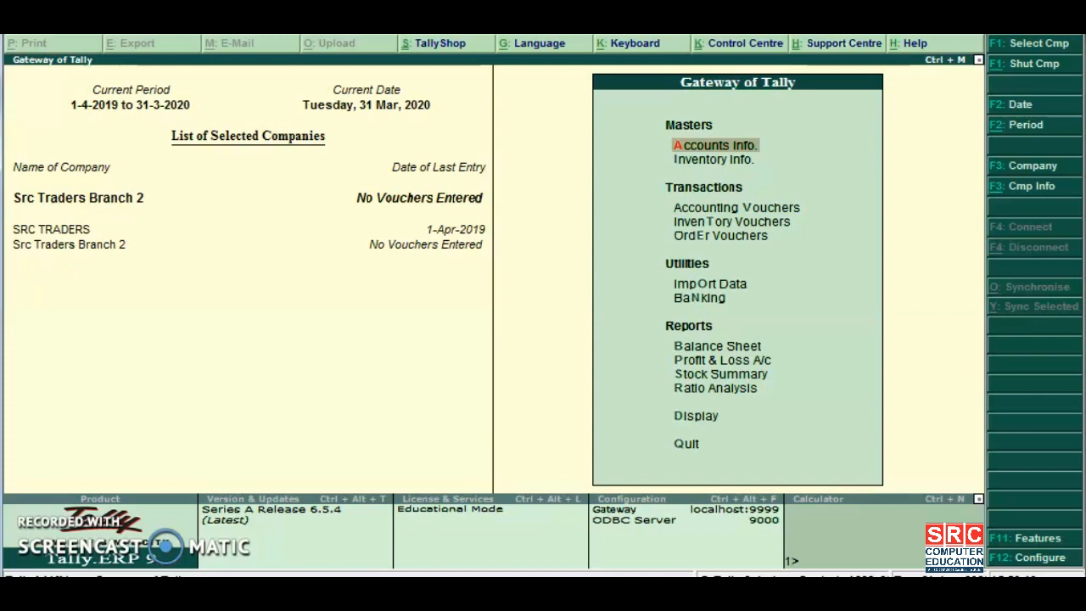
# Choose Import Data > Masters and enter abc.xml as the file to import
pyautogui.press('Down')
pyautogui.press('Down')
pyautogui.press('Down')
pyautogui.press('Down')
pyautogui.press('Down')
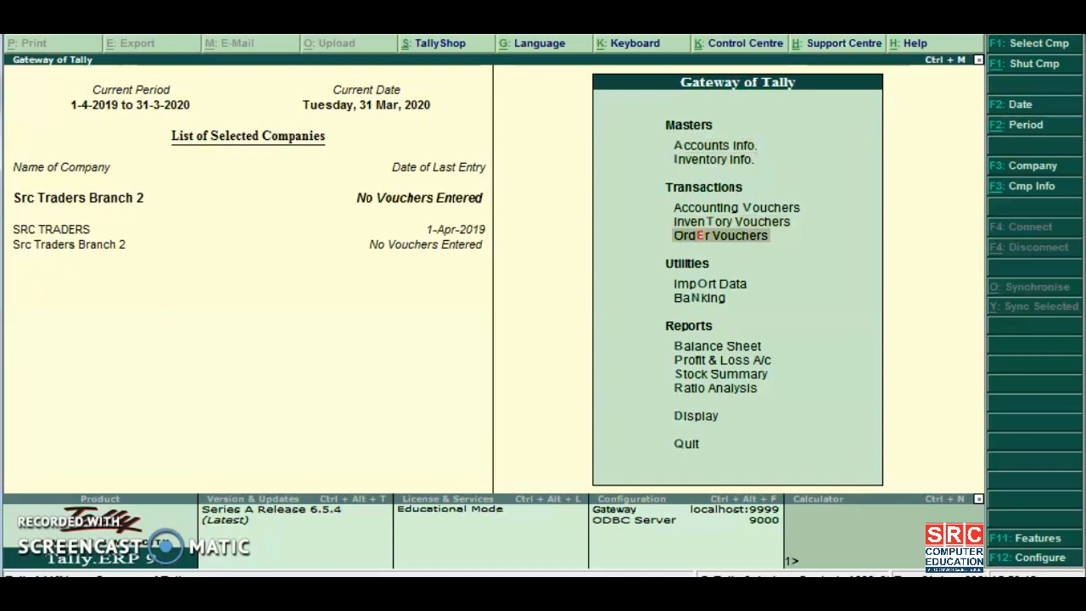
pyautogui.press('Return')
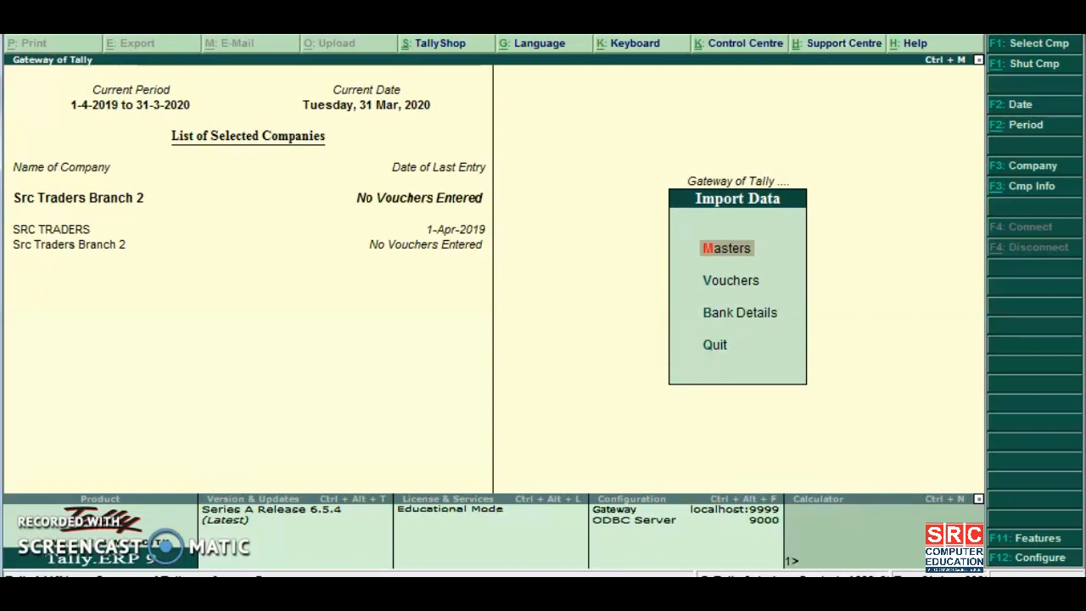
pyautogui.press('Return')
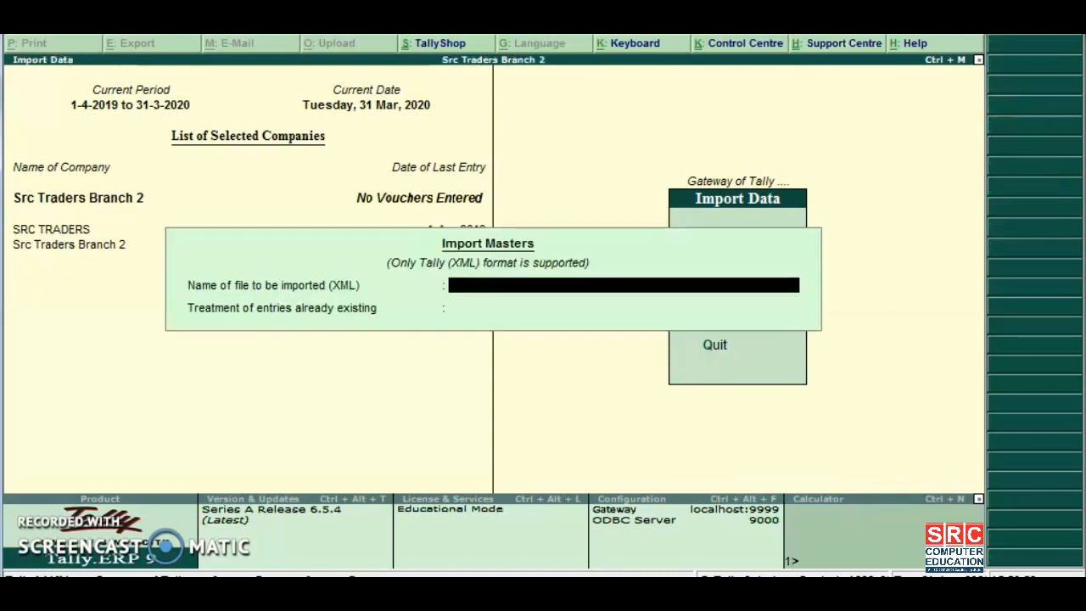
pyautogui.write('abc.xml')
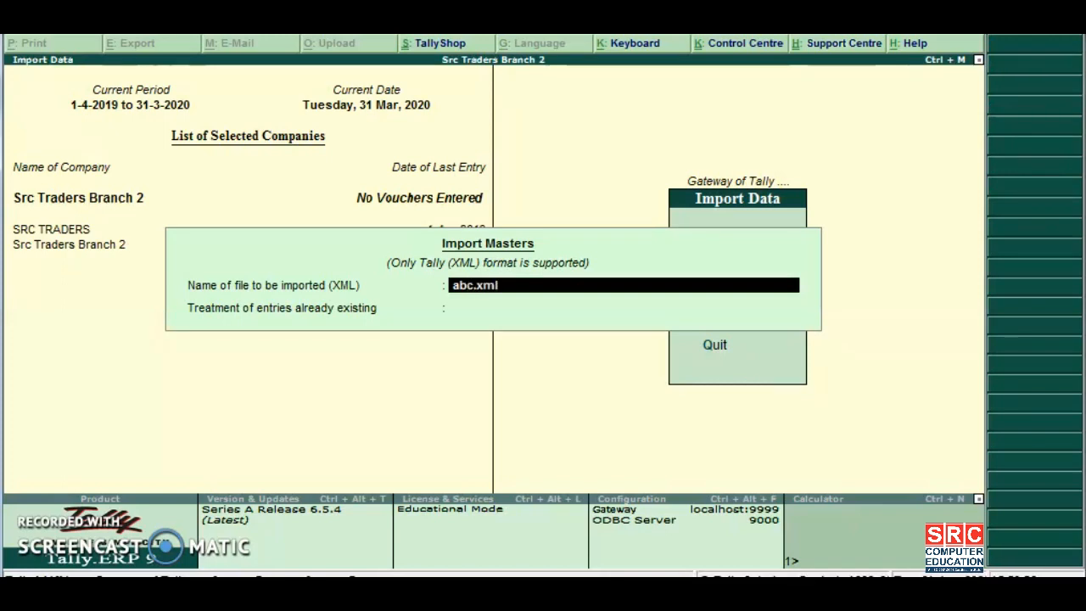
pyautogui.press('Return')
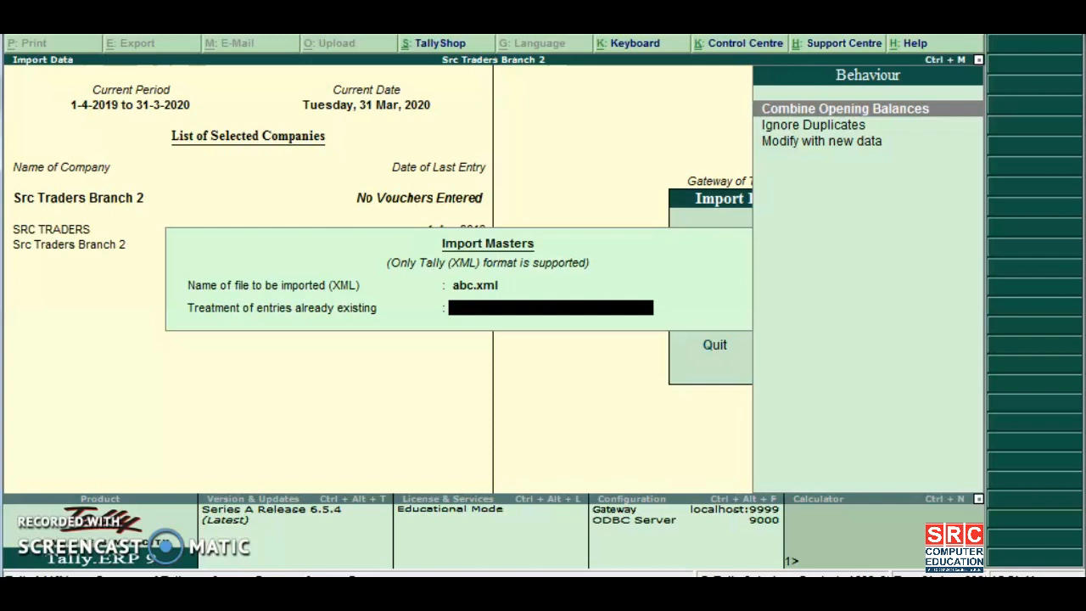
# Set existing-entry treatment to Modify with new data and run the masters import
pyautogui.press('Down')
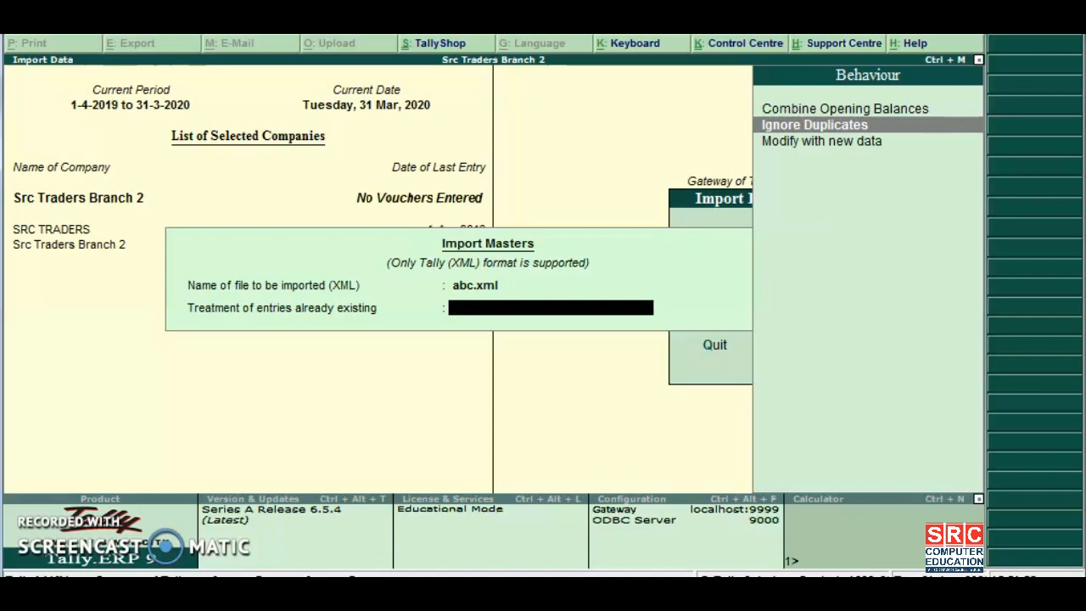
pyautogui.press('Down')
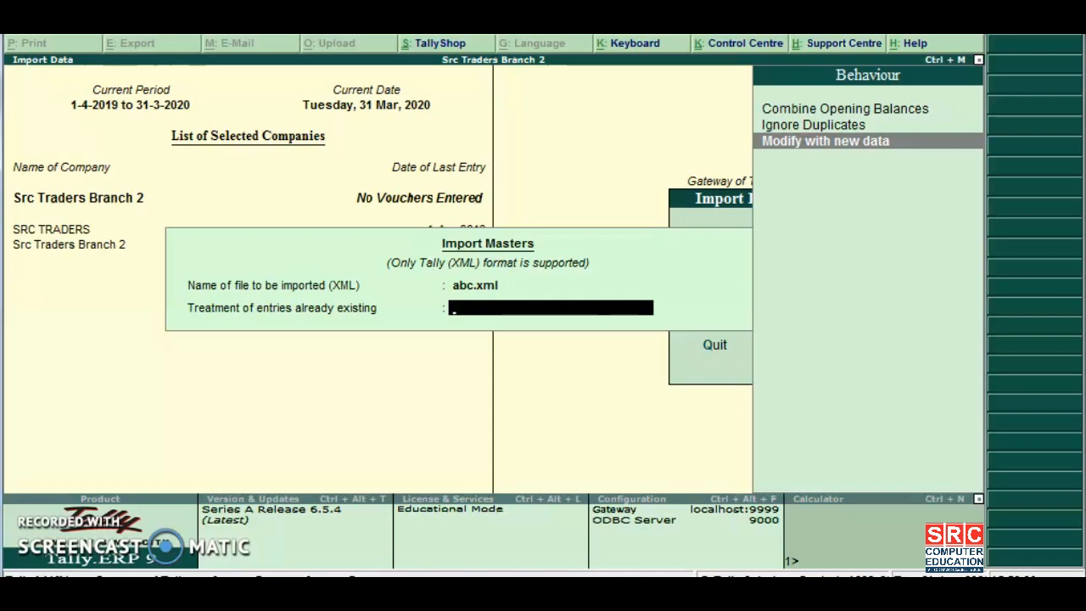
pyautogui.press('Up')
pyautogui.press('Up')
pyautogui.press('Up')
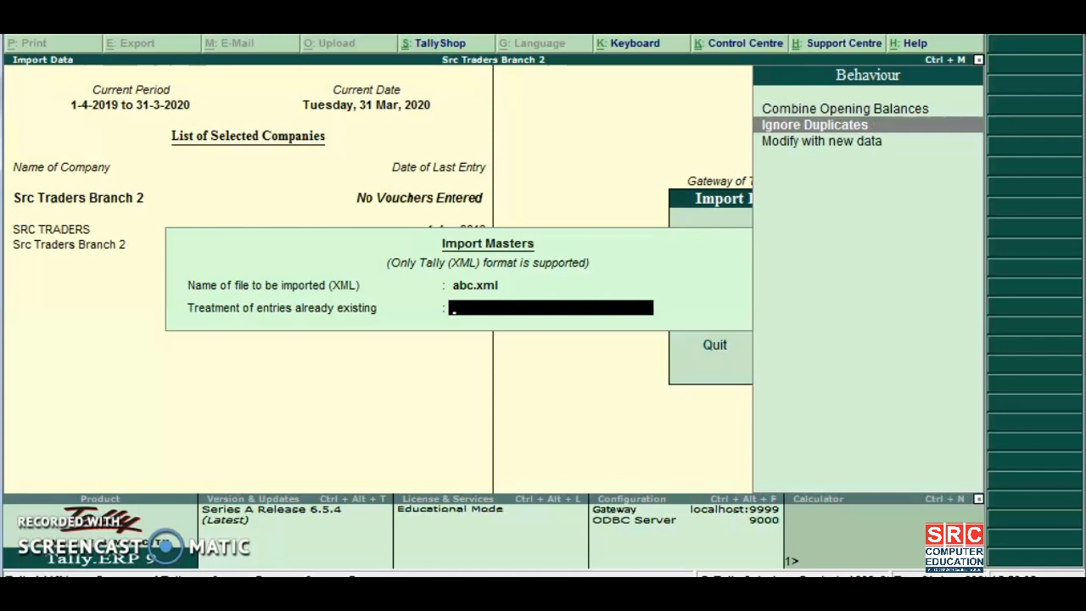
pyautogui.press('Return')
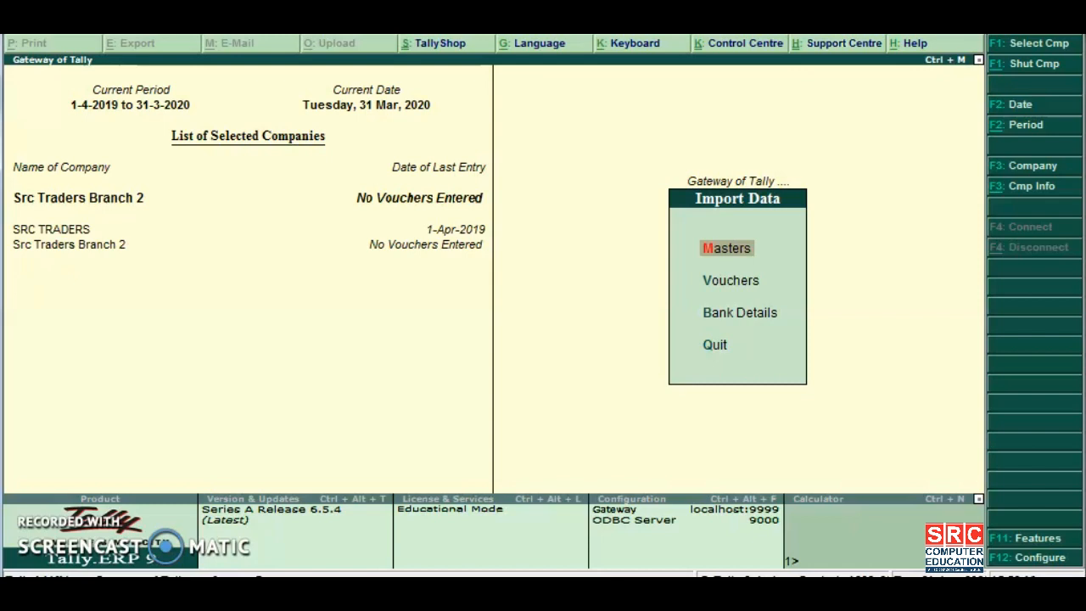
# Display the ledger list in Src Traders Branch 2 to verify the imported ledgers, then return to Gateway
pyautogui.press('Escape')
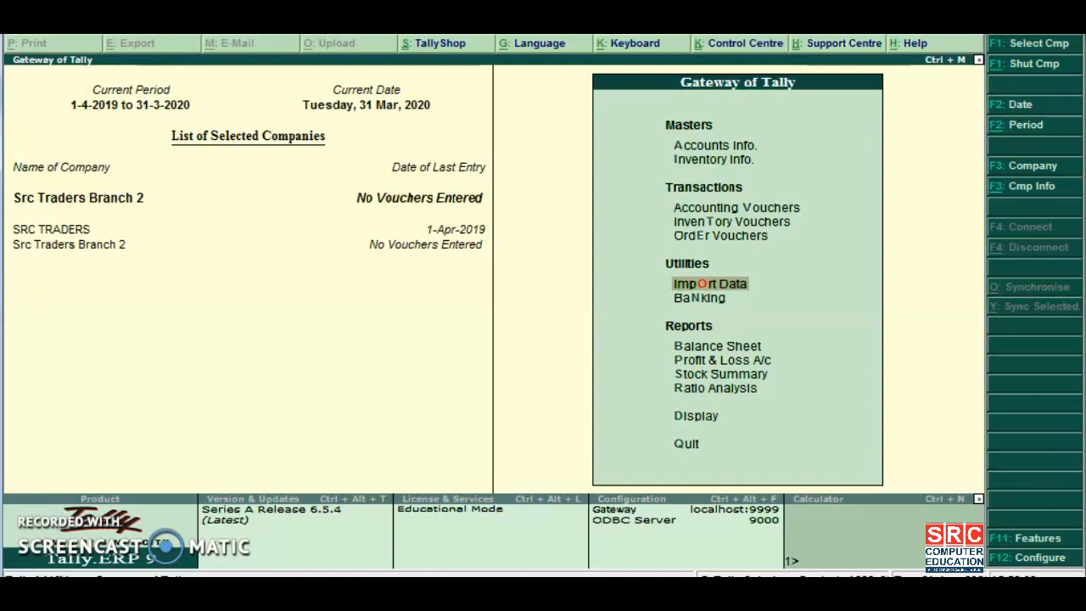
pyautogui.press('Up')
pyautogui.press('Up')
pyautogui.press('Up')
pyautogui.press('Up')
pyautogui.press('Up')
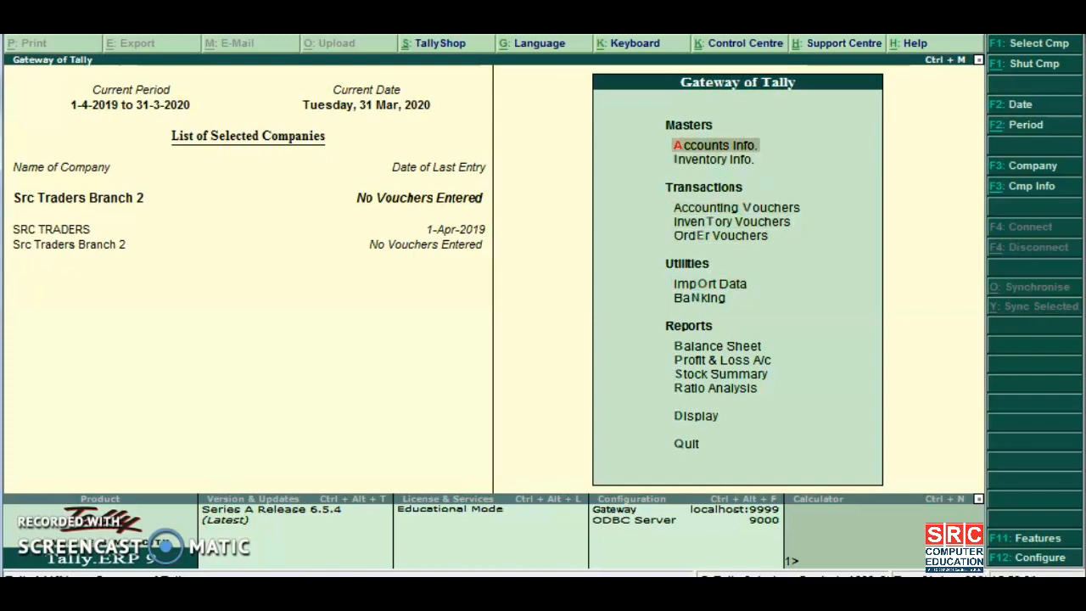
pyautogui.press('Return')
pyautogui.press('Down')
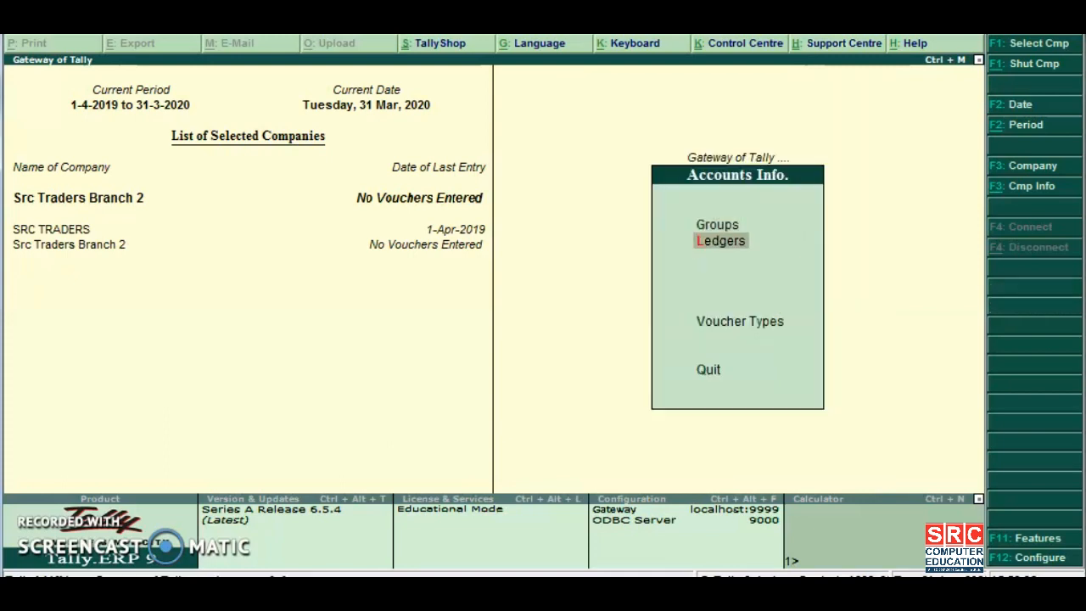
pyautogui.press('Return')
pyautogui.press('Down')
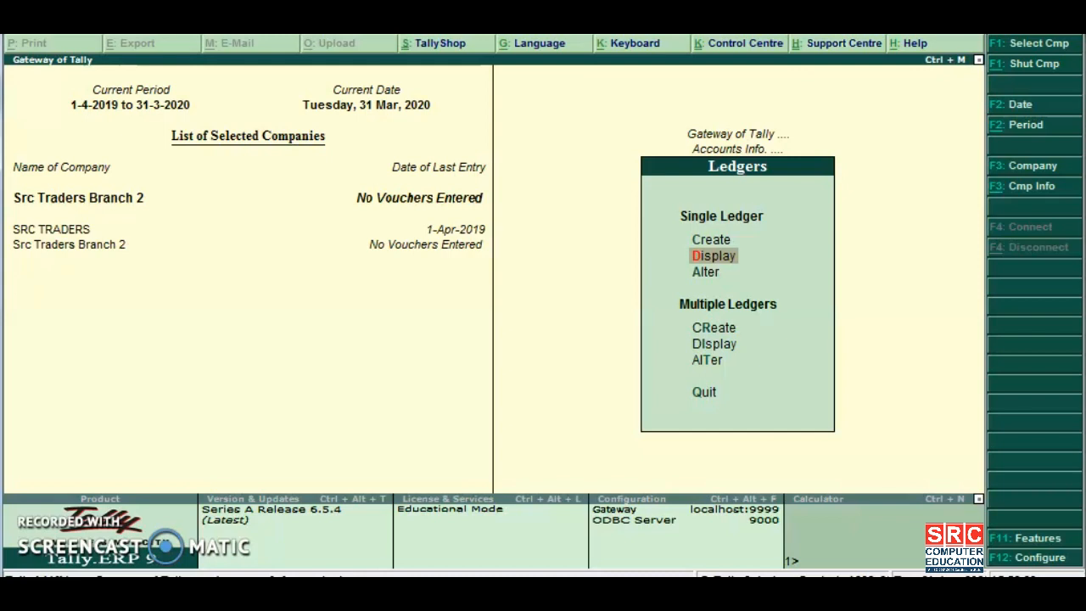
pyautogui.press('Return')
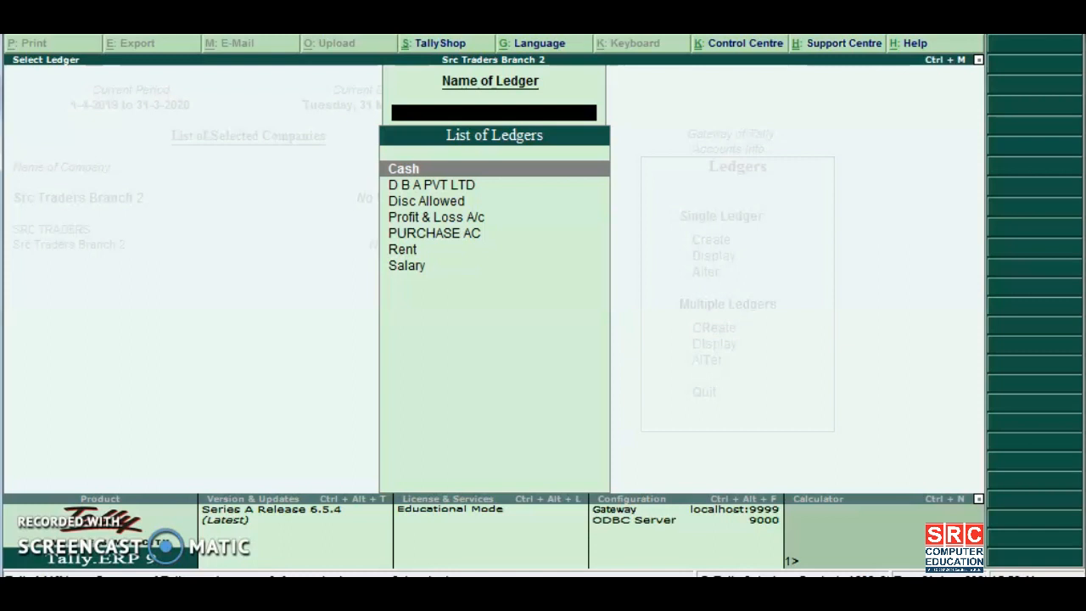
pyautogui.press('Escape')
pyautogui.press('Escape')
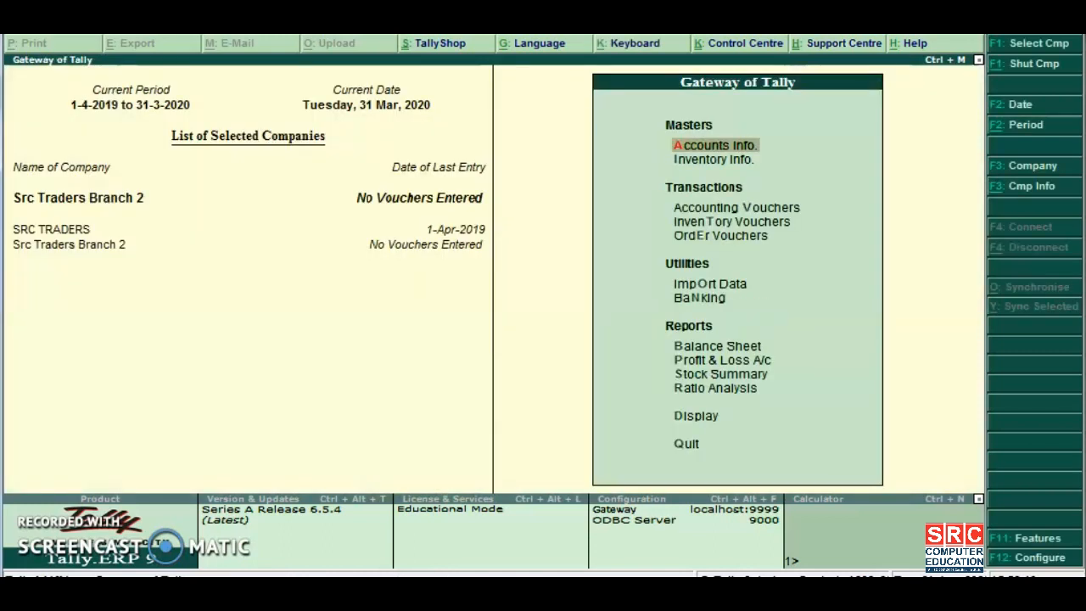